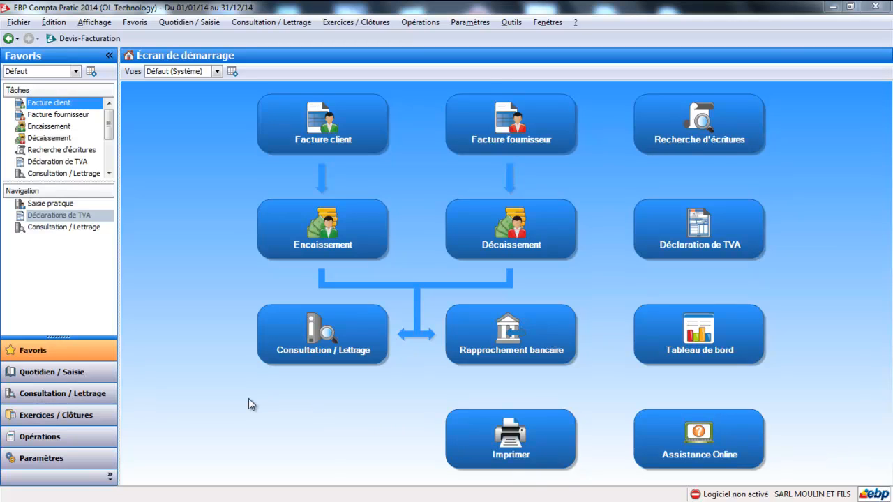
# Open the company information and go to the SIRET field in the administrative information
pyautogui.click(70, 460)
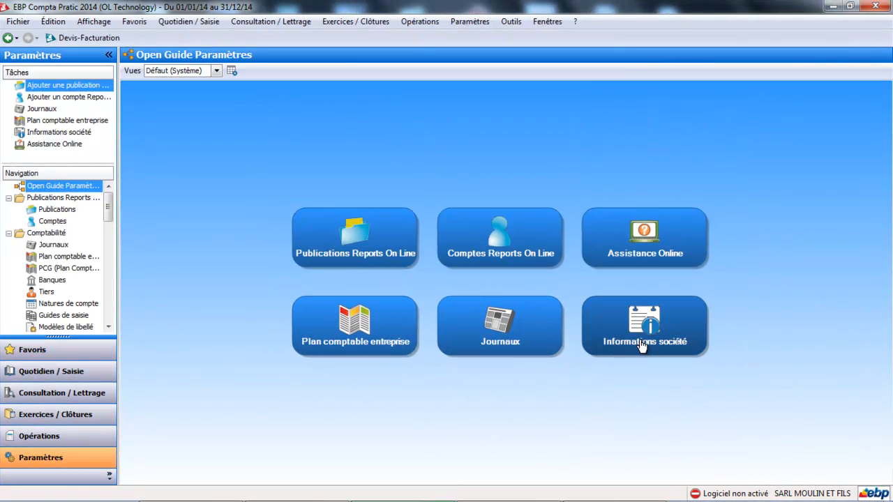
pyautogui.click(650, 344)
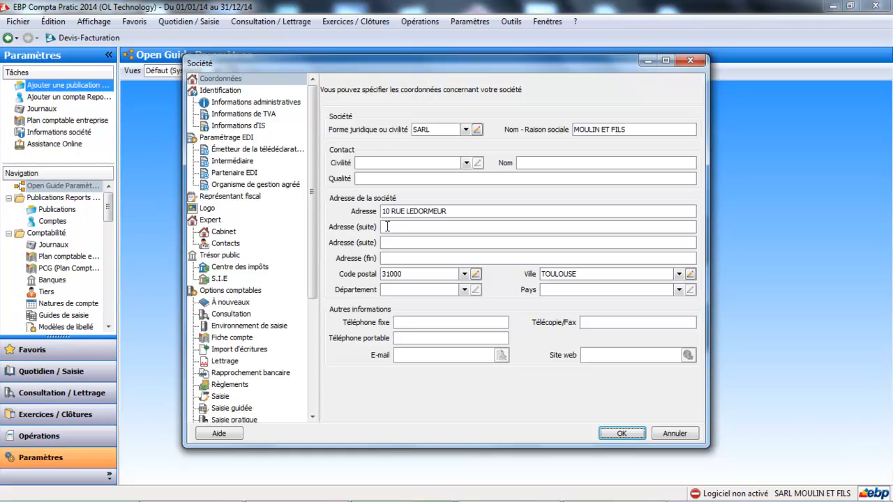
pyautogui.click(249, 104)
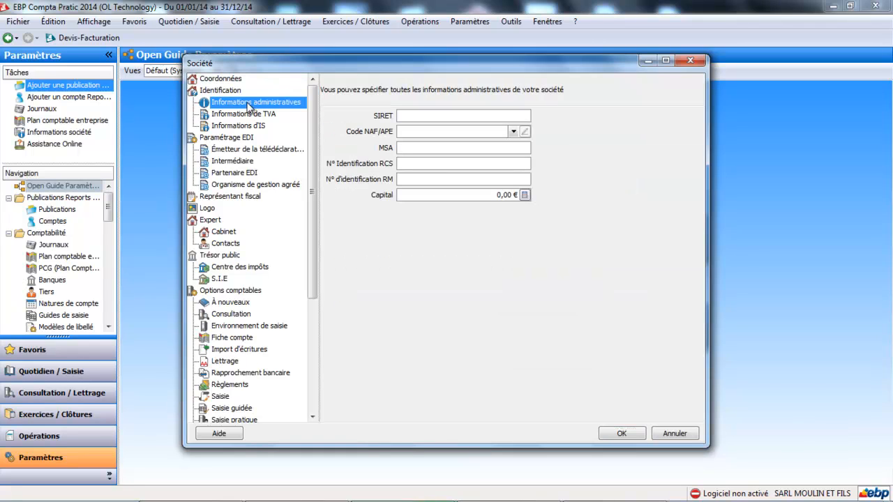
pyautogui.click(439, 116)
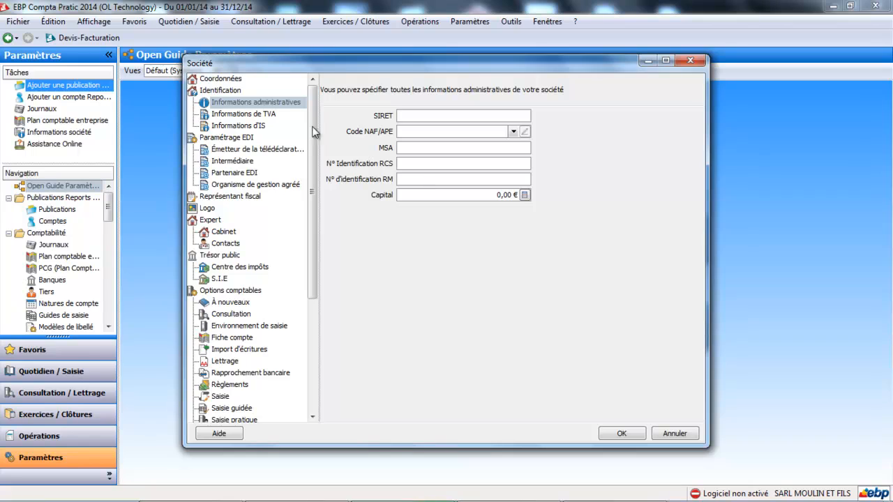
# In the VAT information, set the company type to Autres redevables and go to the ROF TVA field
pyautogui.click(274, 117)
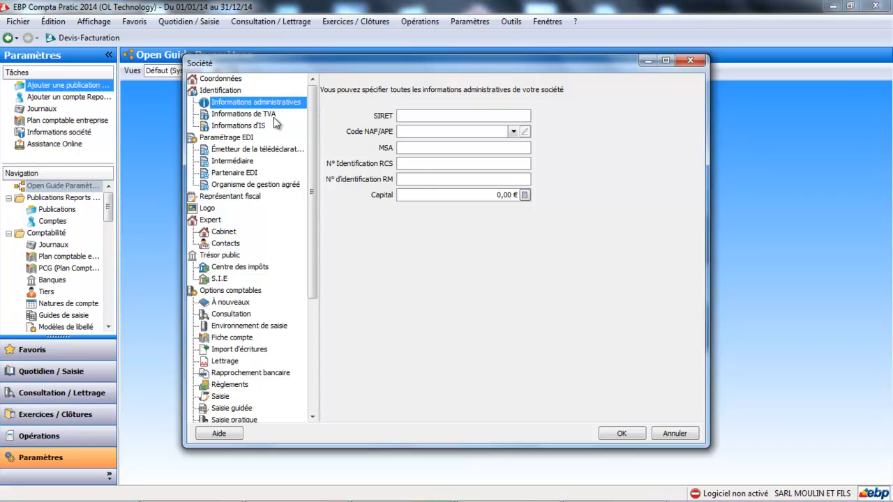
pyautogui.click(274, 117)
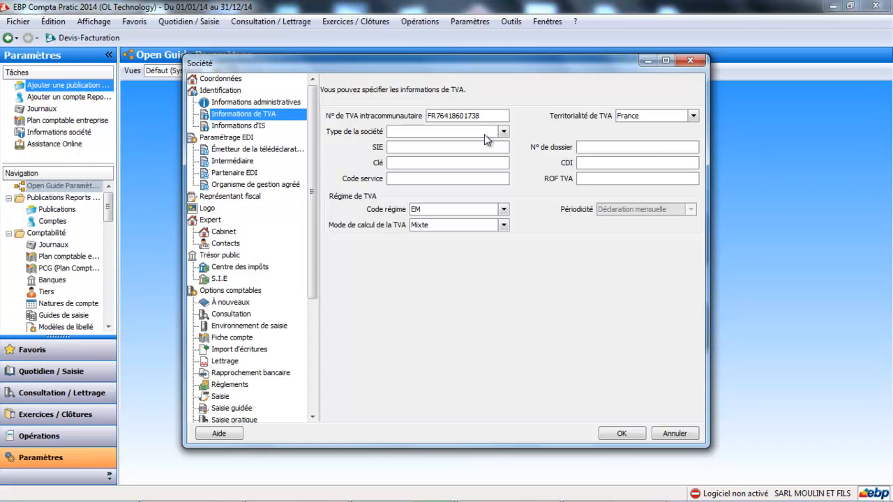
pyautogui.click(503, 132)
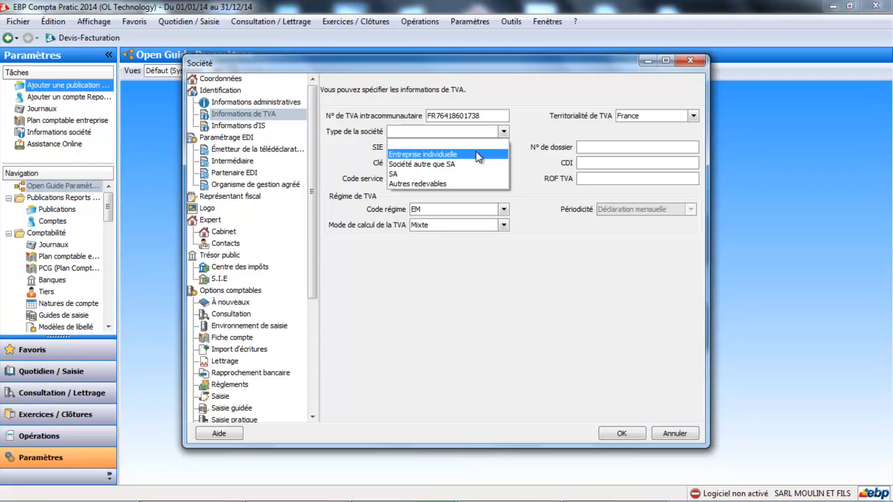
pyautogui.click(440, 184)
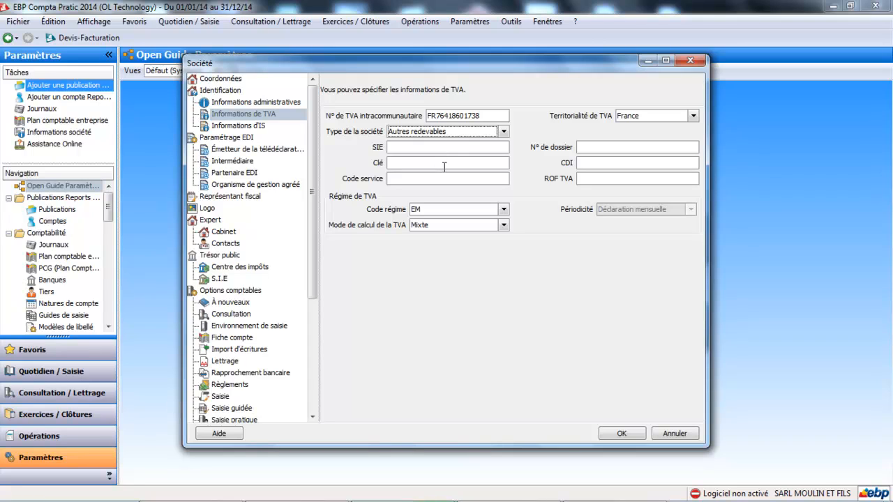
pyautogui.click(585, 179)
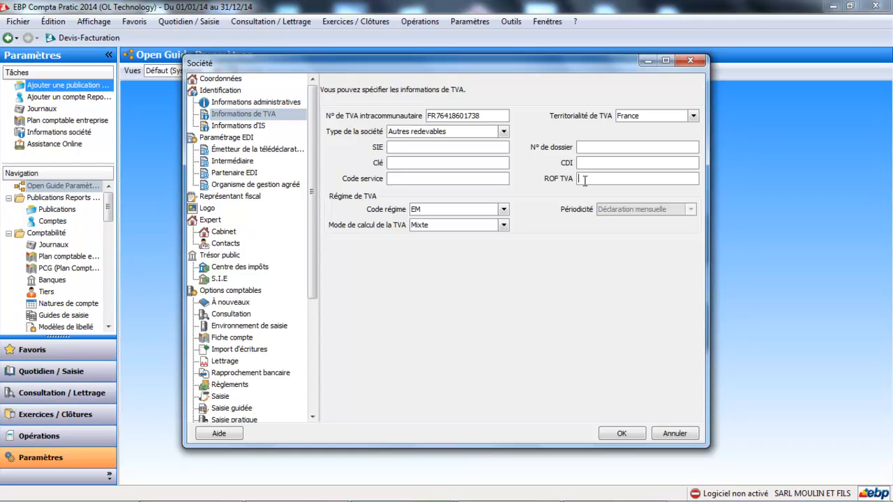
# Choose EM (Réel normal mensuel) as the VAT regime code and Mixte as the VAT calculation mode
pyautogui.click(503, 210)
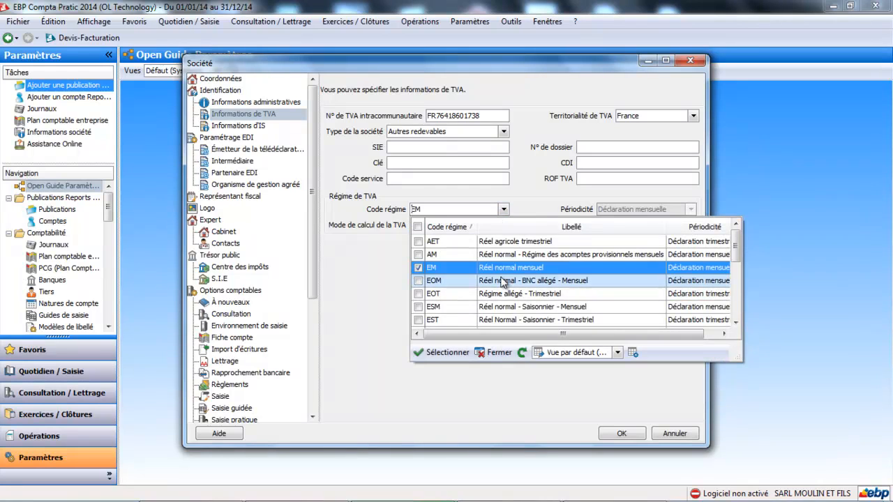
pyautogui.click(554, 273)
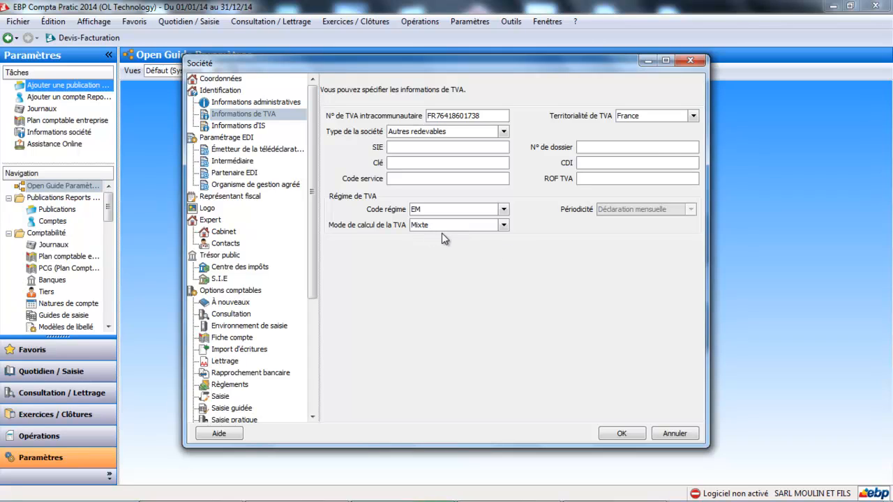
pyautogui.click(505, 228)
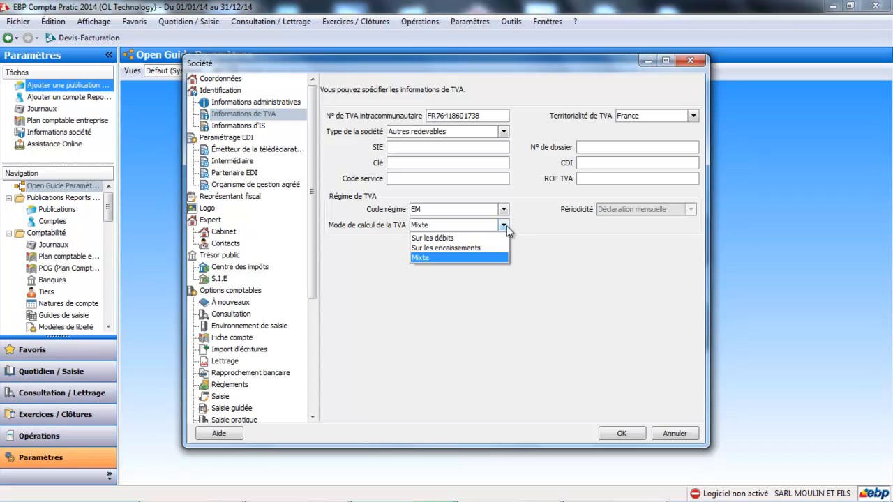
pyautogui.click(481, 259)
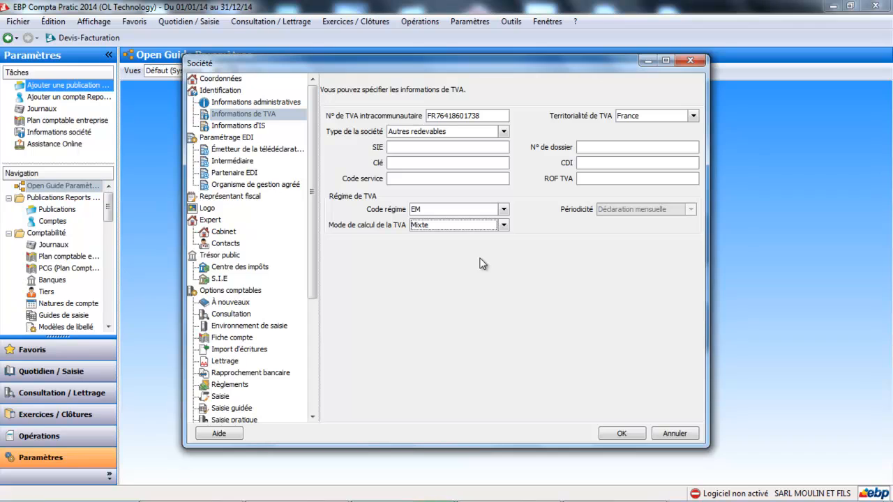
# Show the corporate tax information and go to its ROF IS field
pyautogui.click(238, 127)
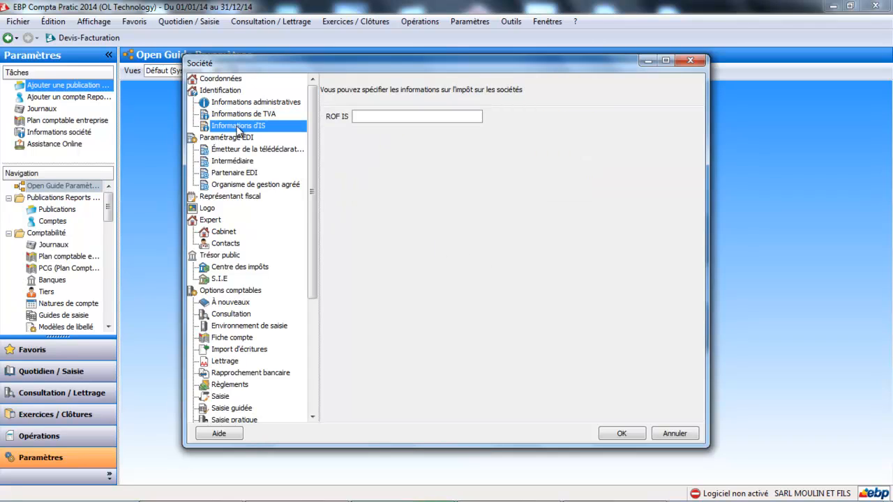
pyautogui.click(363, 116)
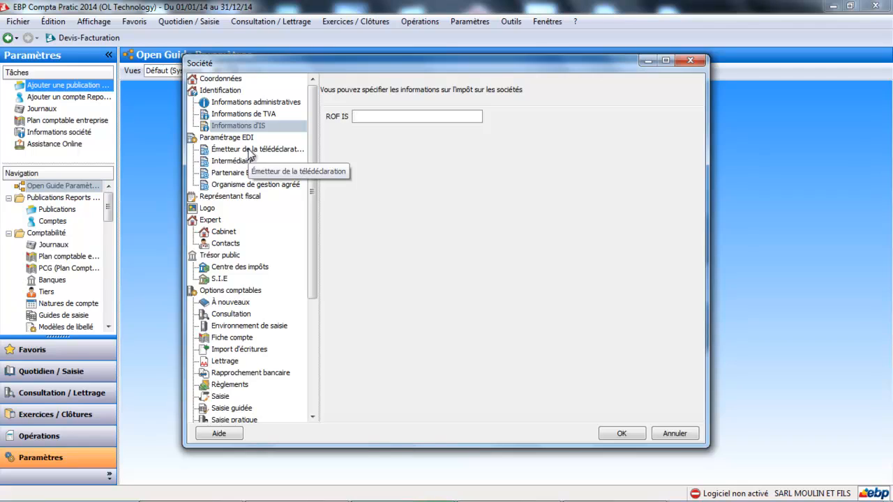
# Enable Télétransmettre les déclarations for the EDI sender and set Tiers déclarant to Autre tiers déclarant
pyautogui.click(249, 152)
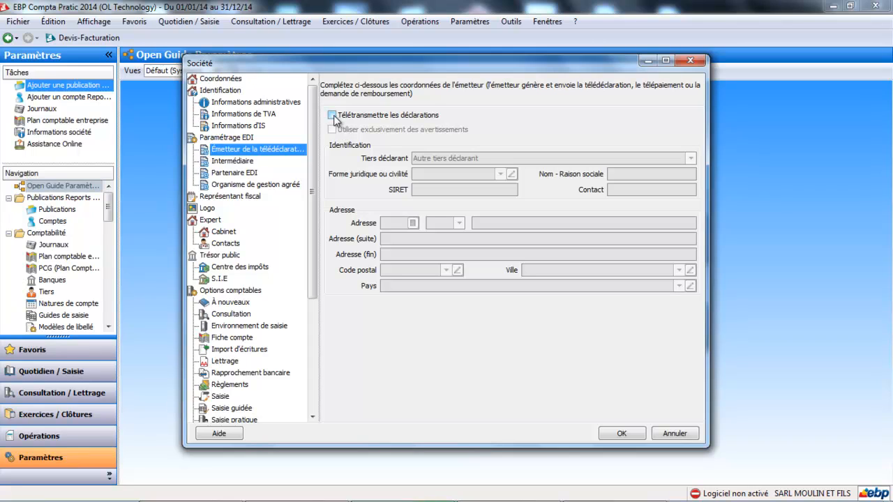
pyautogui.click(332, 116)
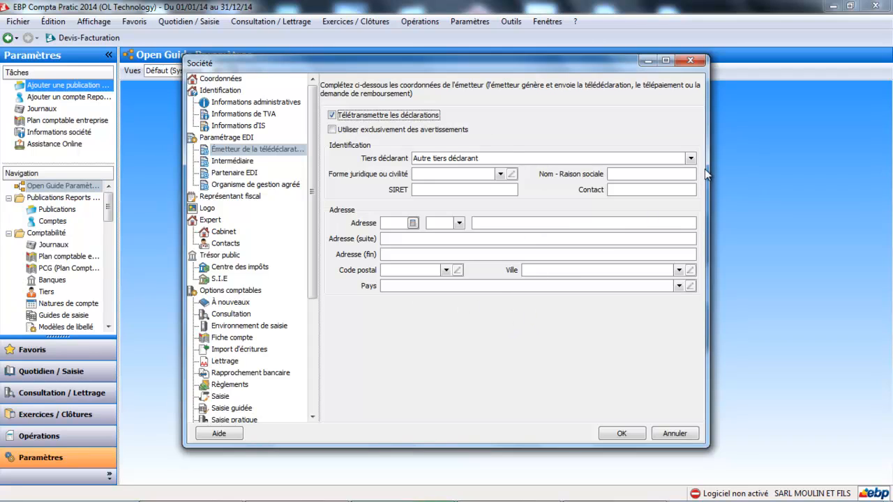
pyautogui.click(689, 157)
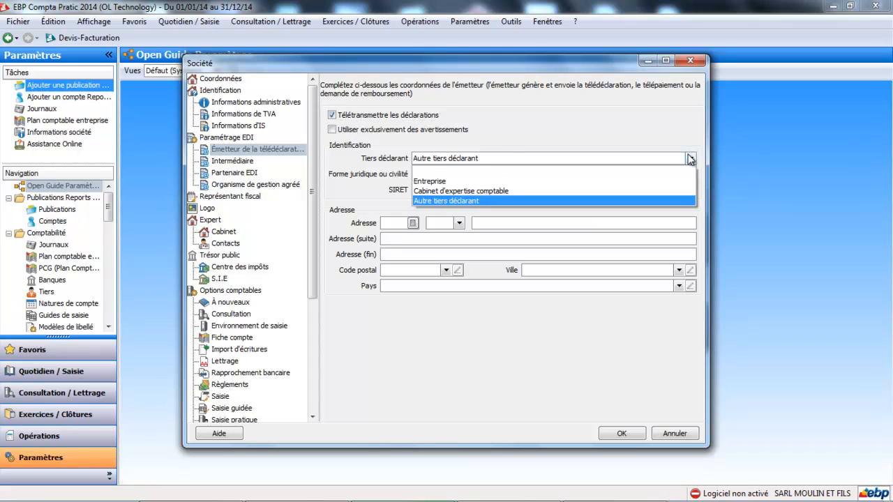
pyautogui.click(613, 183)
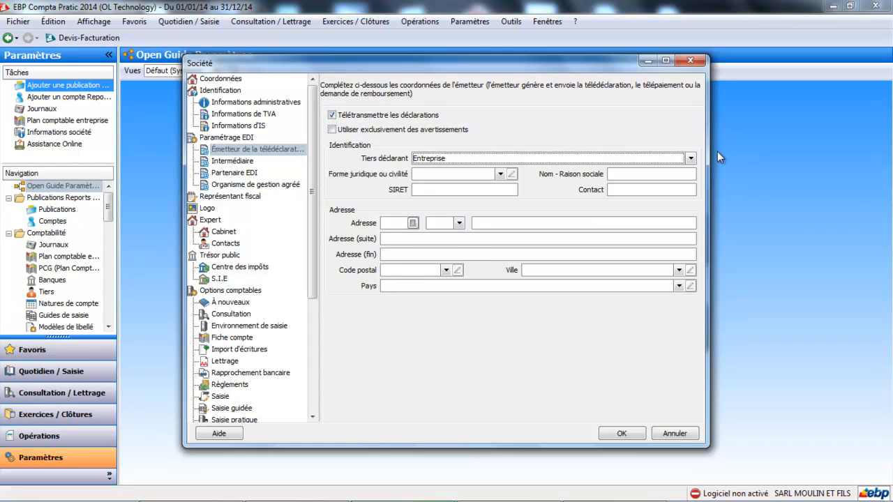
pyautogui.click(692, 159)
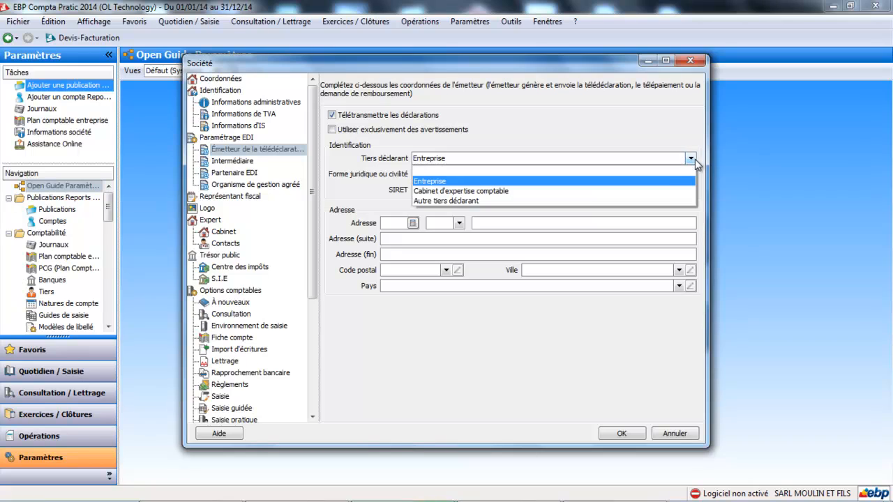
pyautogui.click(609, 200)
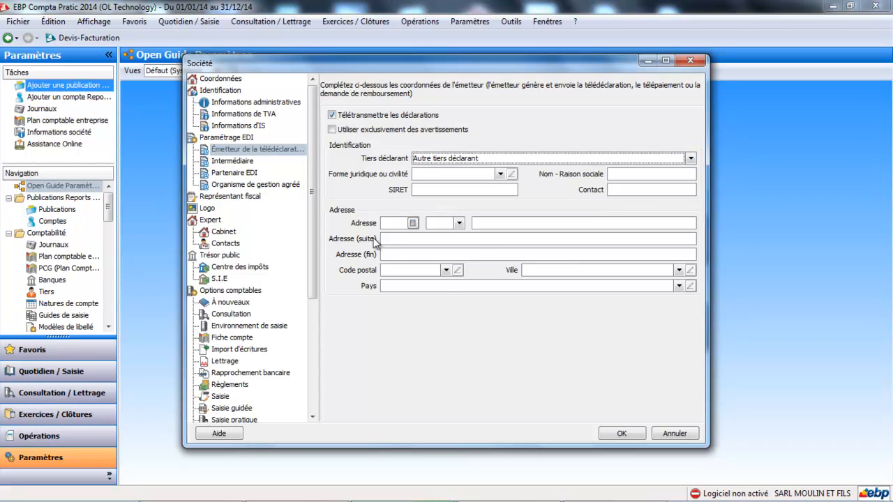
# Enable the intermediary between the sender and the EDI partner to show its fields, and disable it again
pyautogui.click(241, 166)
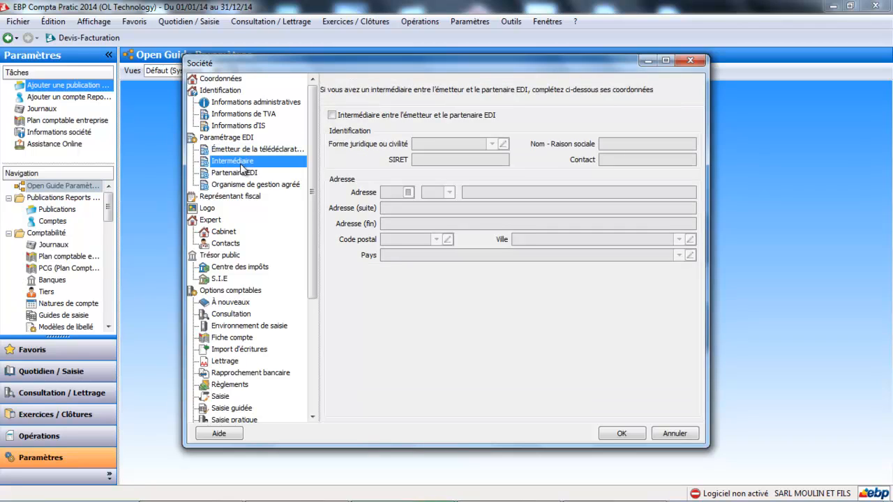
pyautogui.click(332, 115)
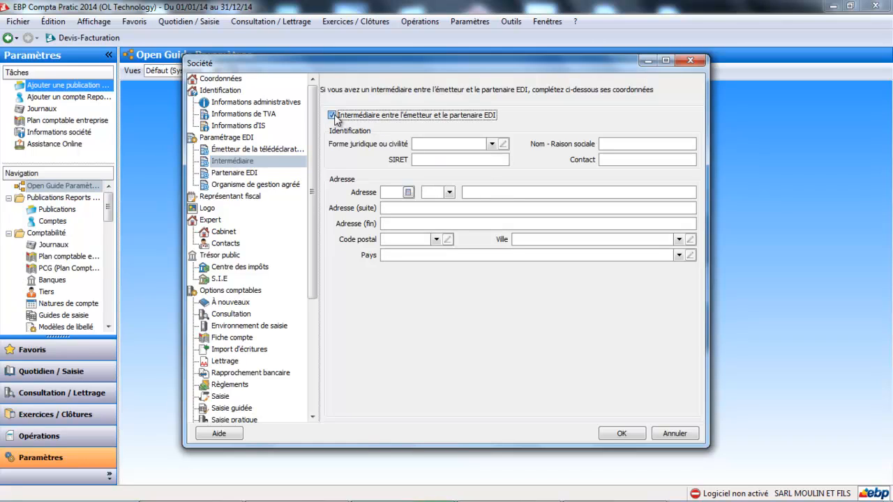
pyautogui.click(333, 116)
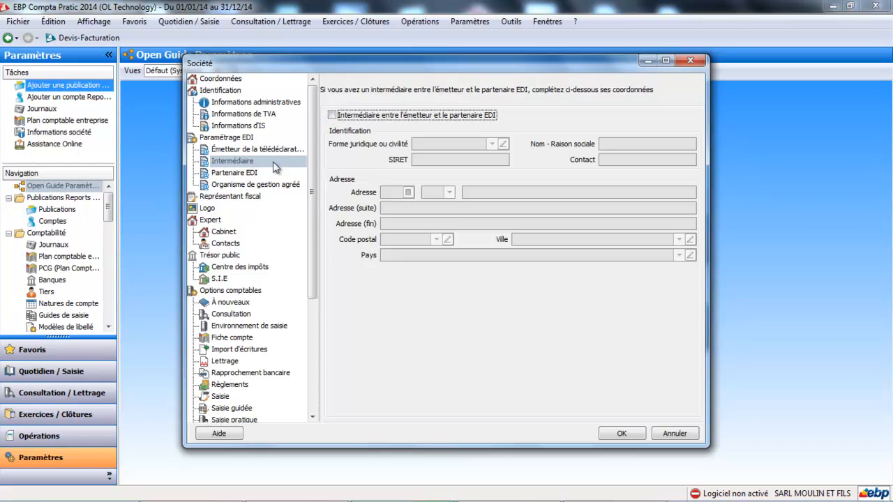
# Show the EDI partner details and go to the Numéro d'agrément field
pyautogui.click(252, 175)
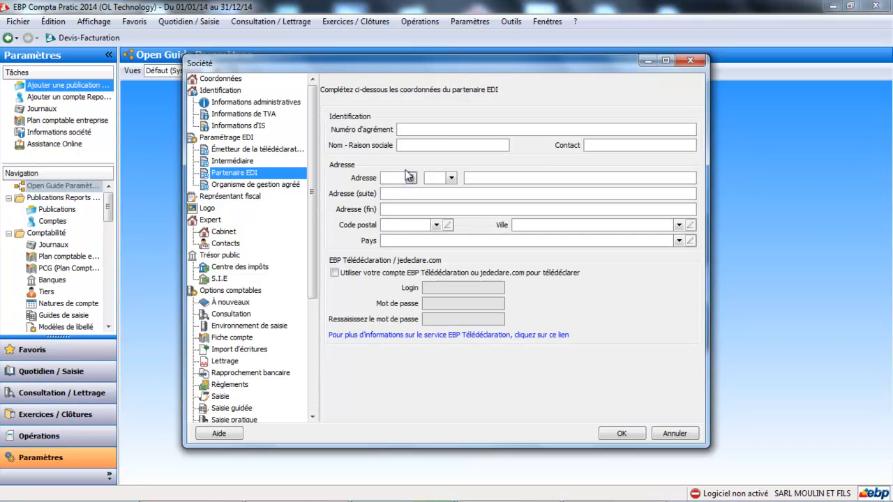
pyautogui.click(422, 130)
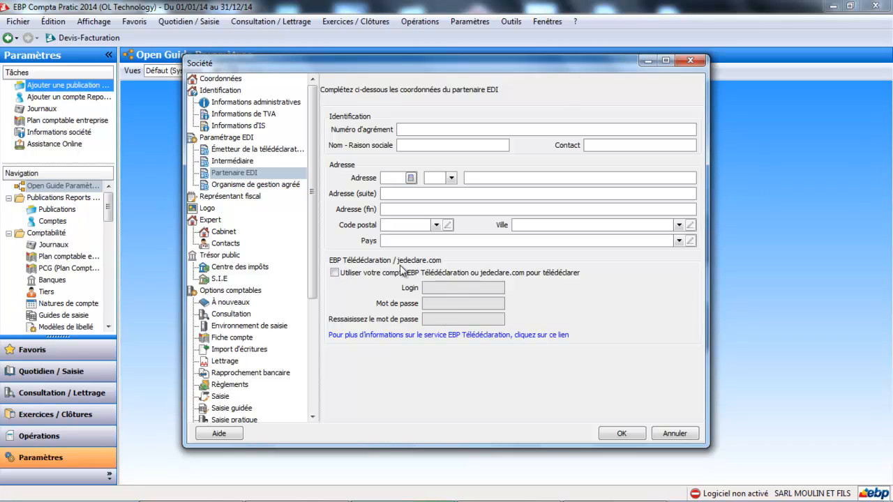
# Enable transmission to the approved management organisation (OGA) to show its fields, and disable it again
pyautogui.click(240, 185)
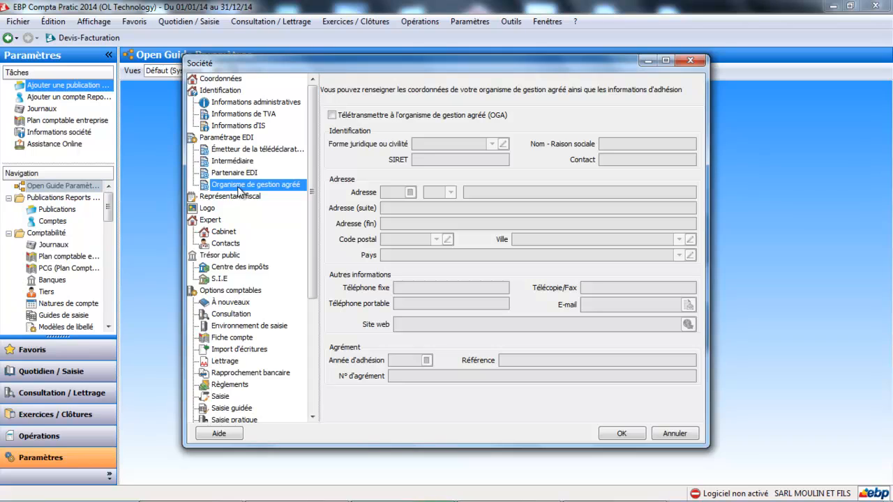
pyautogui.click(333, 116)
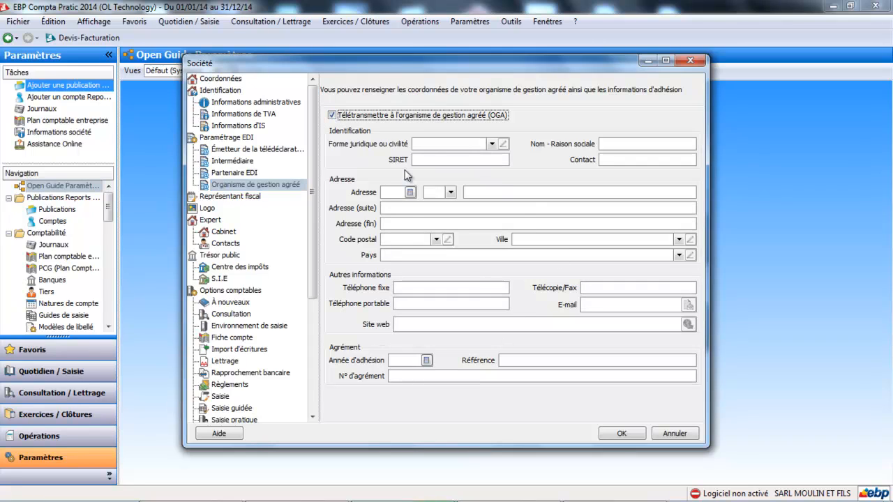
pyautogui.click(333, 117)
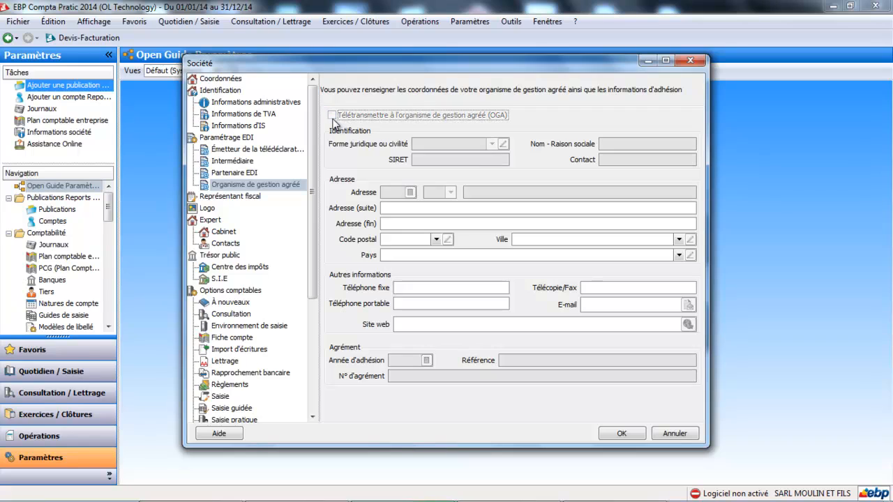
# Review the company settings for the tax representative, logo, accounting expert's firm and contacts, tax centre and S.I.E
pyautogui.click(252, 199)
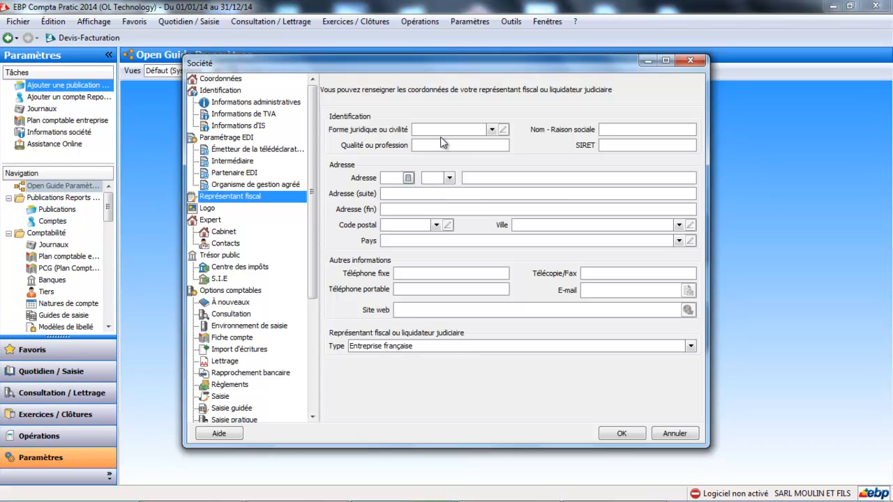
pyautogui.click(209, 209)
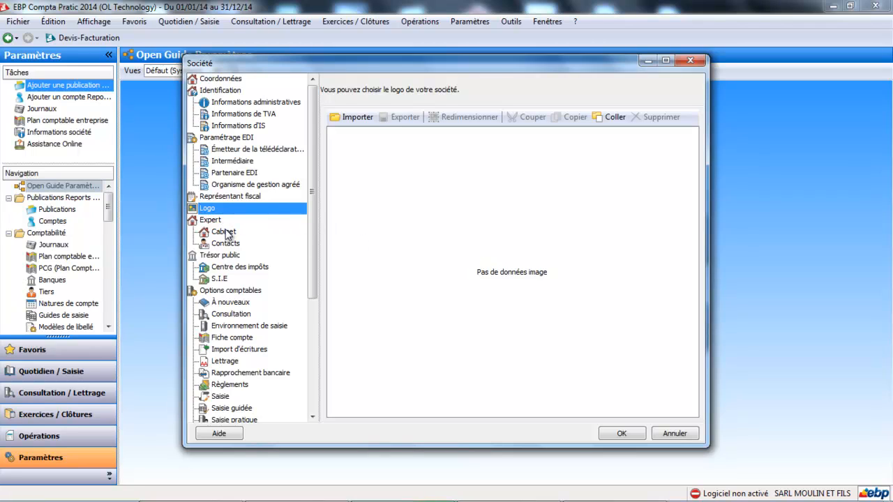
pyautogui.click(225, 232)
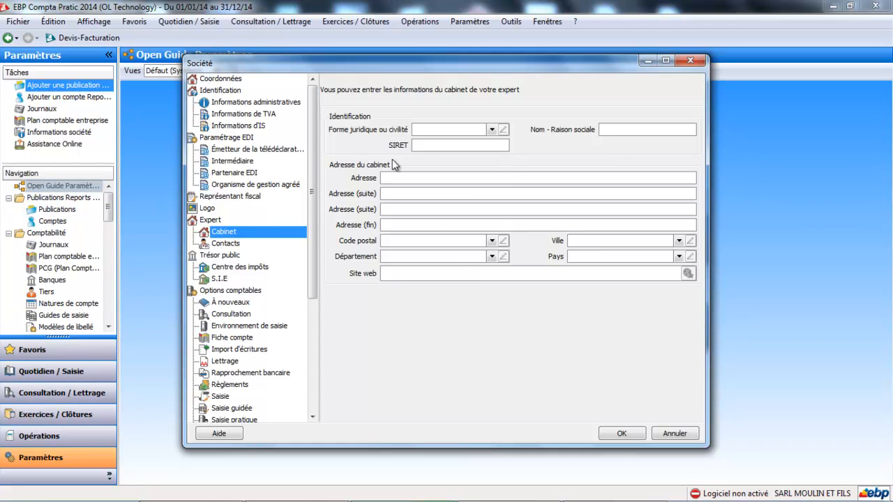
pyautogui.click(231, 246)
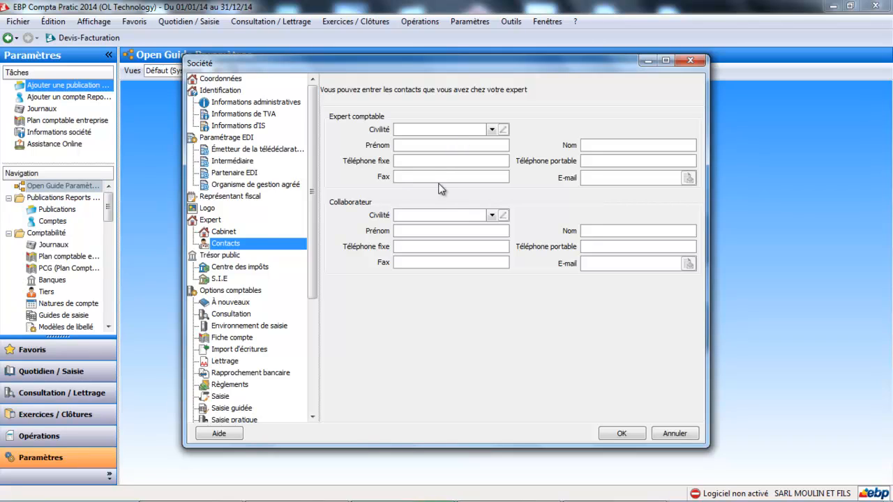
pyautogui.click(237, 272)
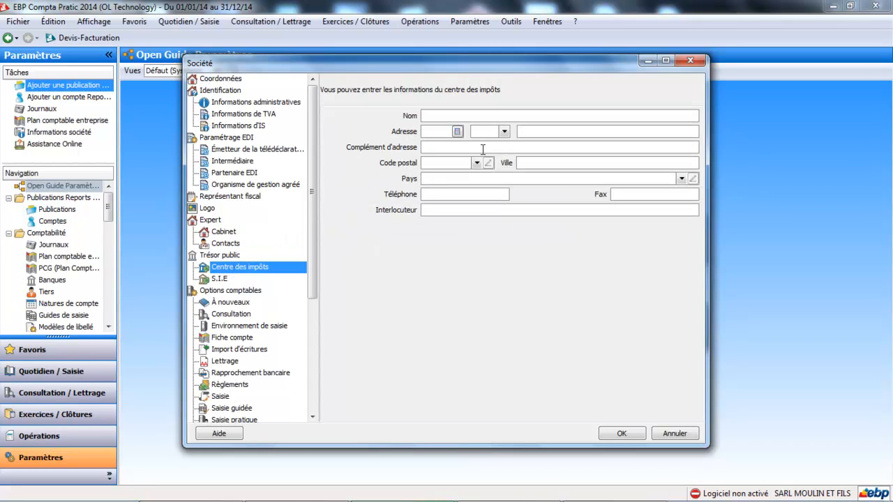
pyautogui.click(226, 283)
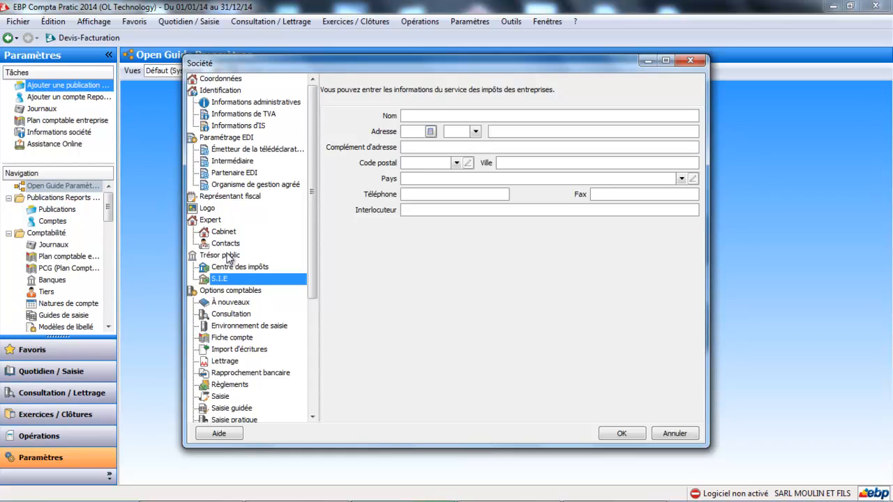
# Set the À nouveaux generation mode to À la clôture d'un exercice and the update mode to Automatique au changement d'exercice courant
pyautogui.click(243, 307)
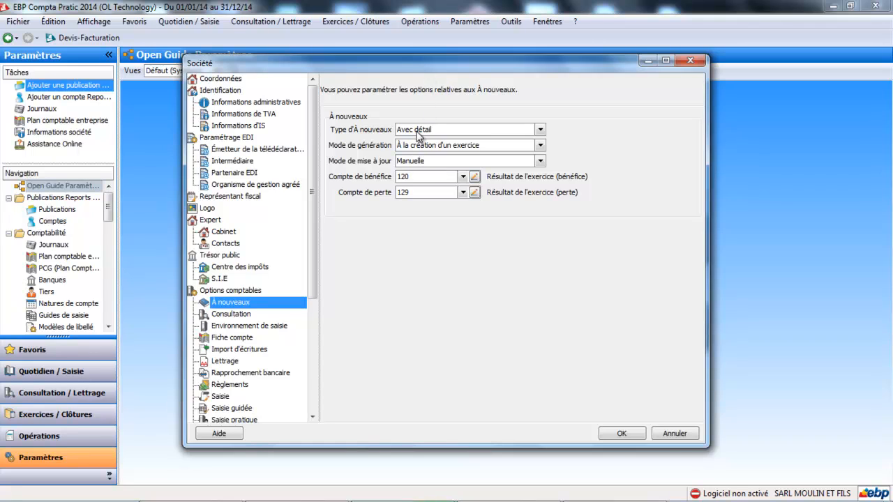
pyautogui.click(541, 145)
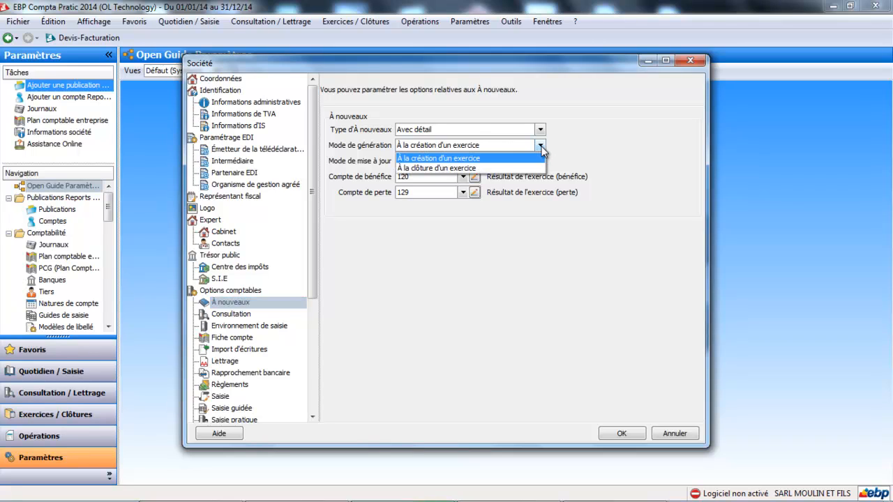
pyautogui.click(532, 169)
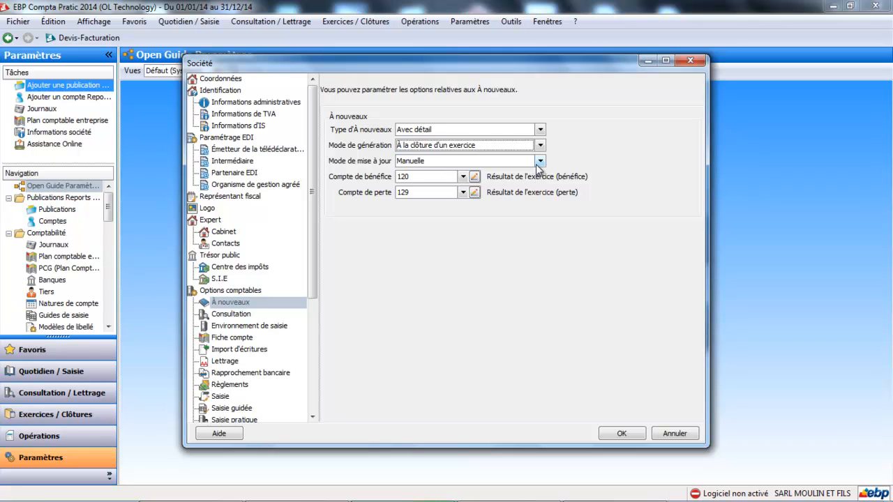
pyautogui.click(538, 161)
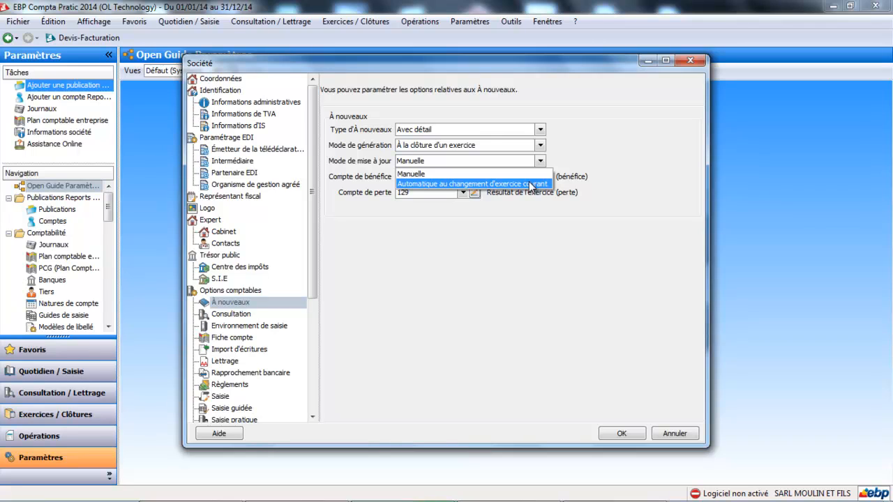
pyautogui.click(531, 185)
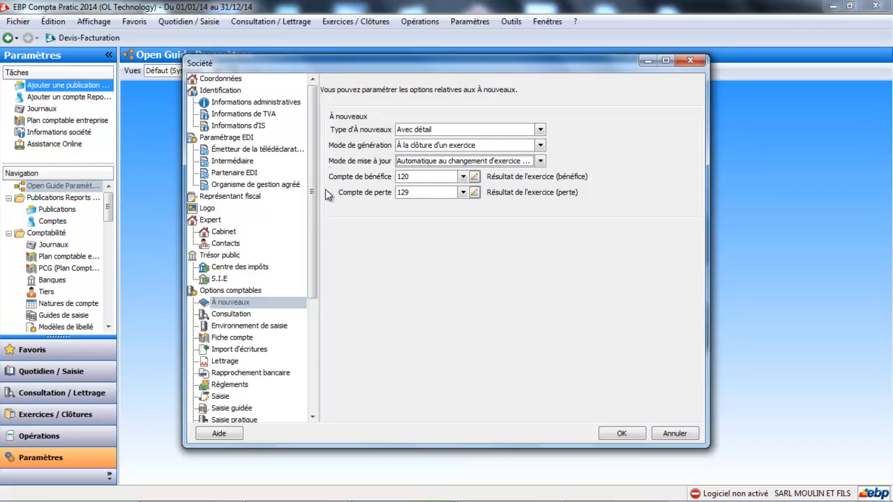
# Review the accounting options for Consultation, Environnement de saisie and Fiche compte
pyautogui.click(242, 318)
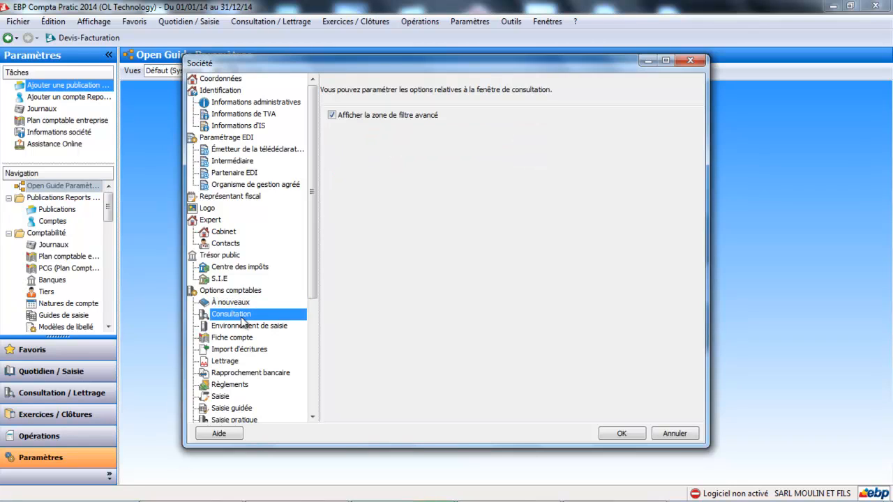
pyautogui.click(240, 329)
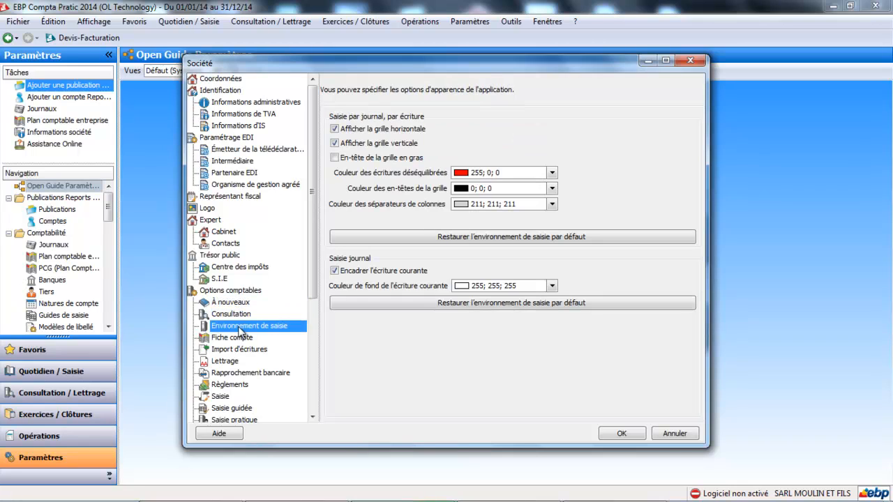
pyautogui.click(237, 340)
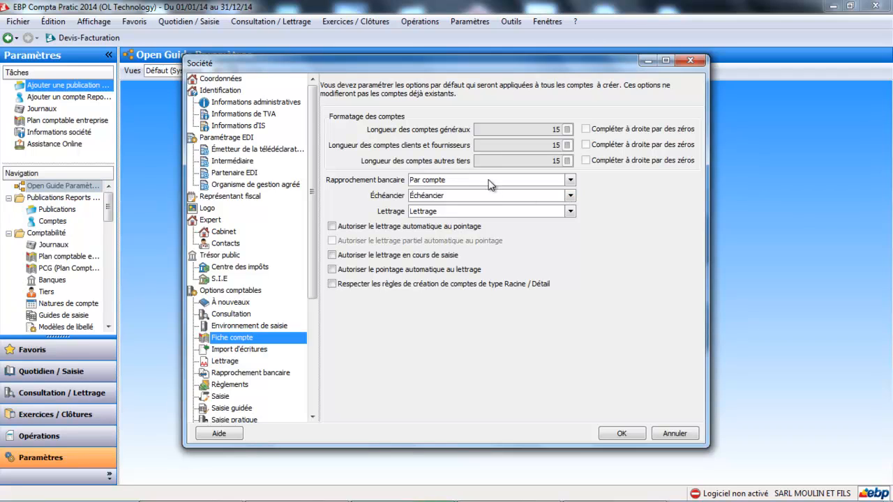
# Choose the default account options: Par compte for Rapprochement bancaire, Échéancier for Échéancier and Lettrage for Lettrage
pyautogui.click(570, 181)
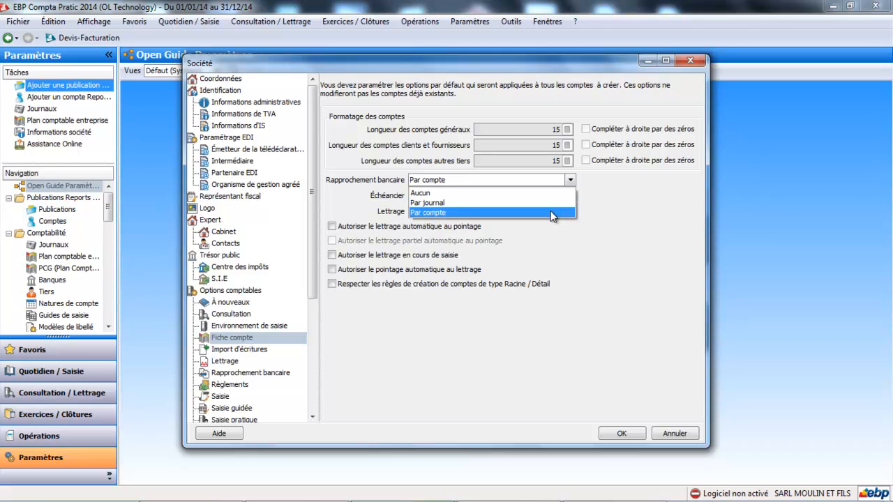
pyautogui.click(550, 211)
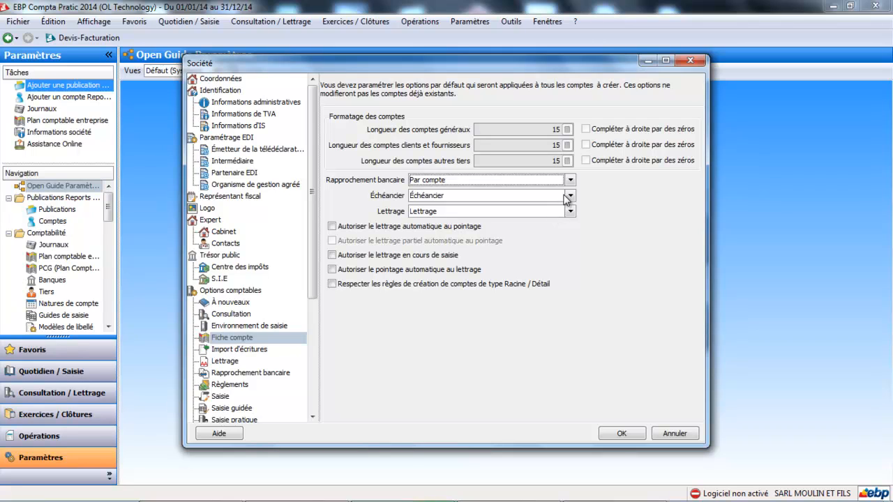
pyautogui.click(570, 196)
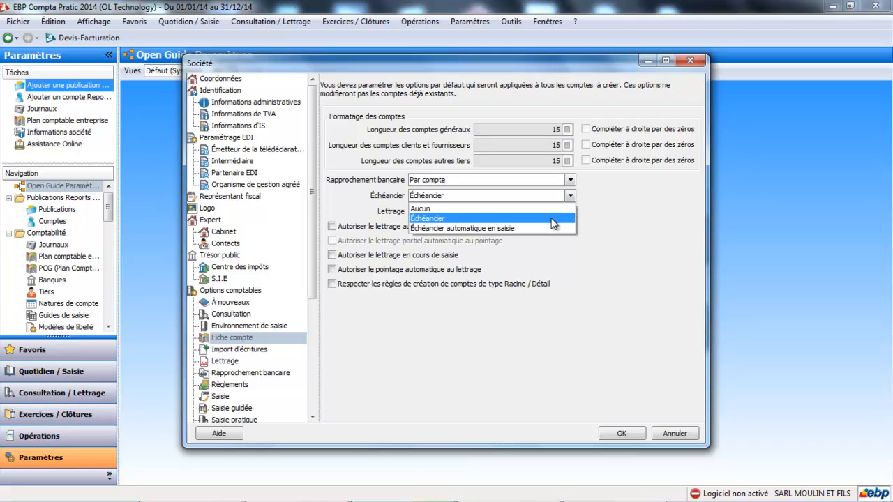
pyautogui.click(556, 218)
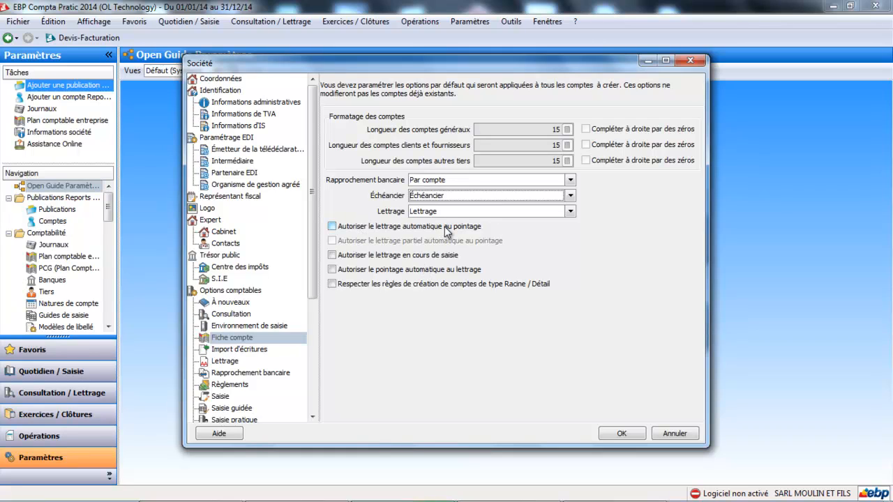
pyautogui.click(570, 212)
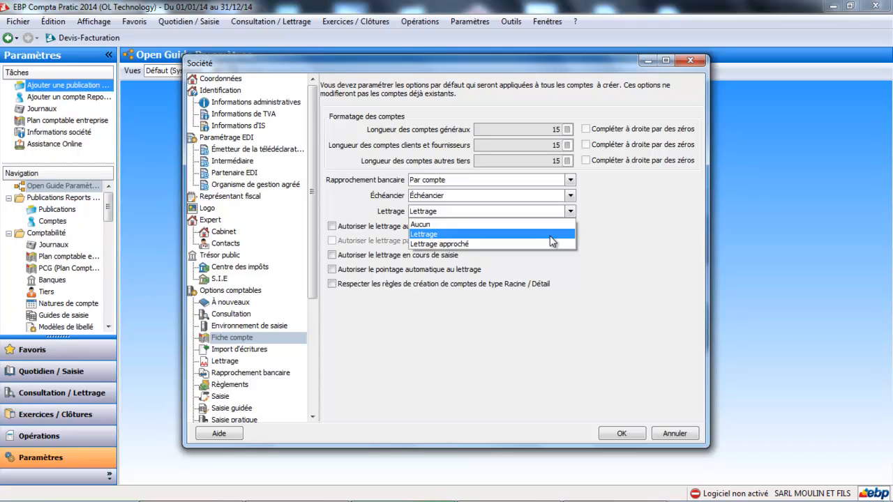
pyautogui.click(550, 236)
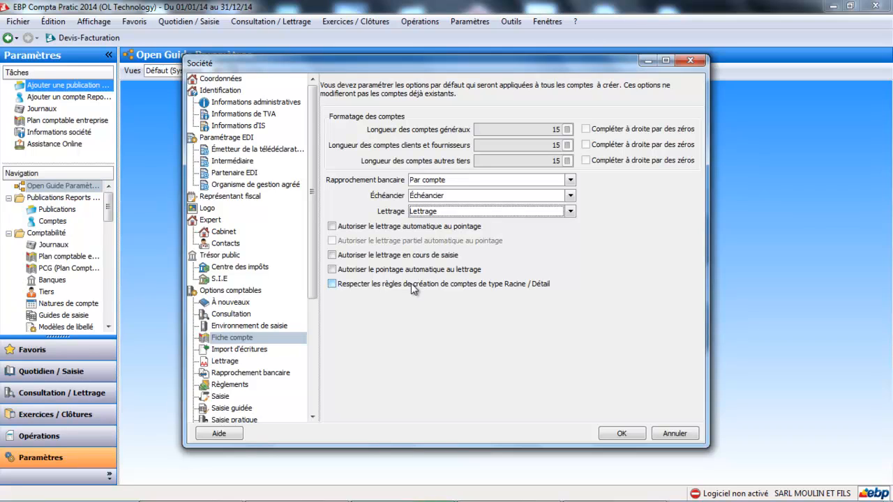
# Allow automatic lettrage on pointage and lettrage during entry, and try to allow automatic pointage on lettrage as well
pyautogui.click(333, 226)
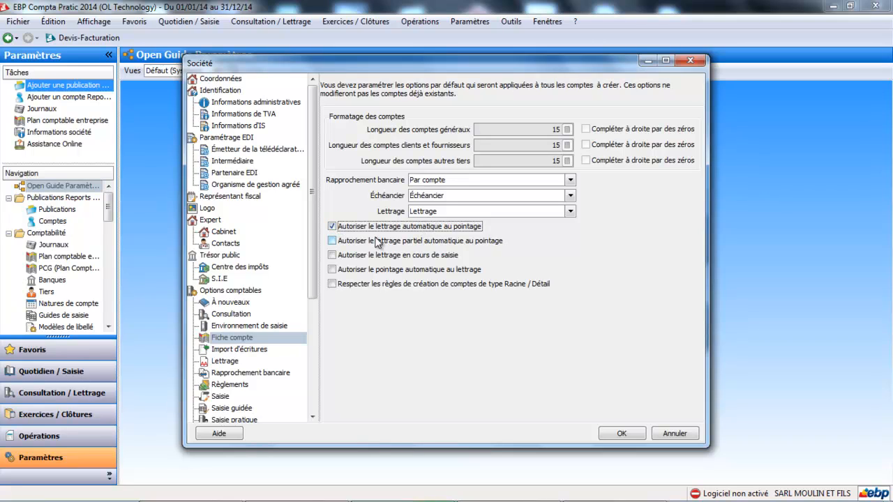
pyautogui.click(335, 257)
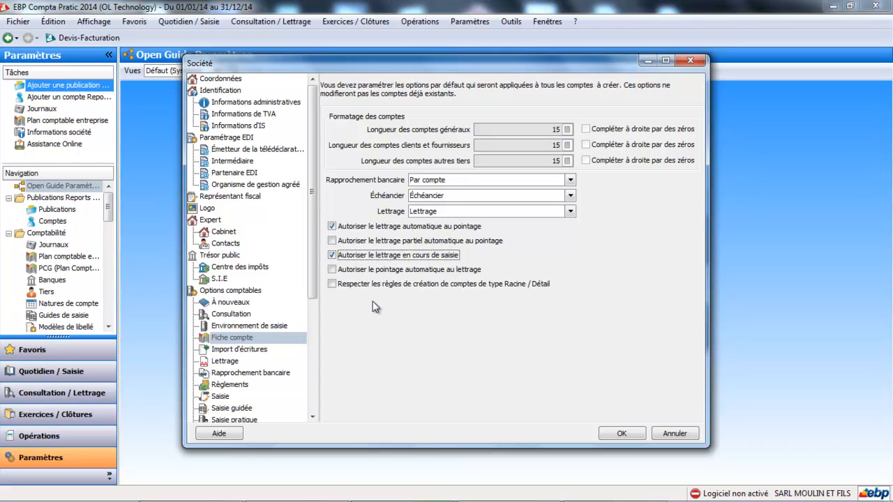
pyautogui.click(332, 269)
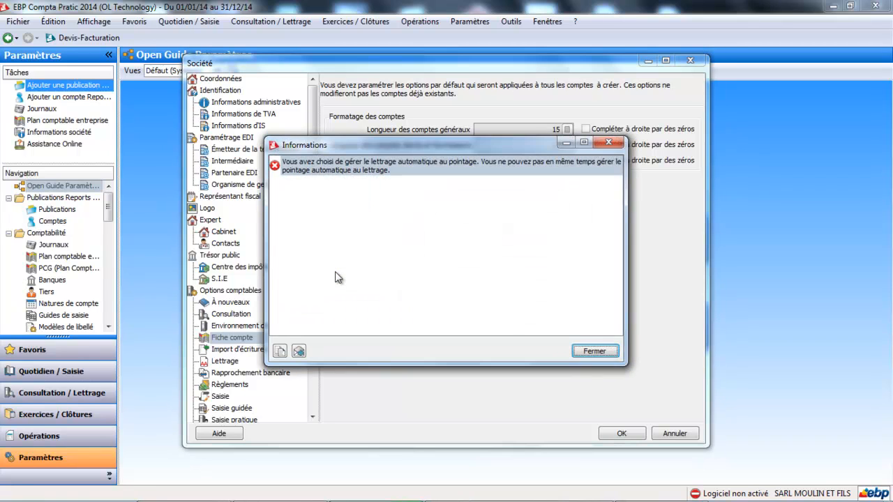
pyautogui.click(602, 350)
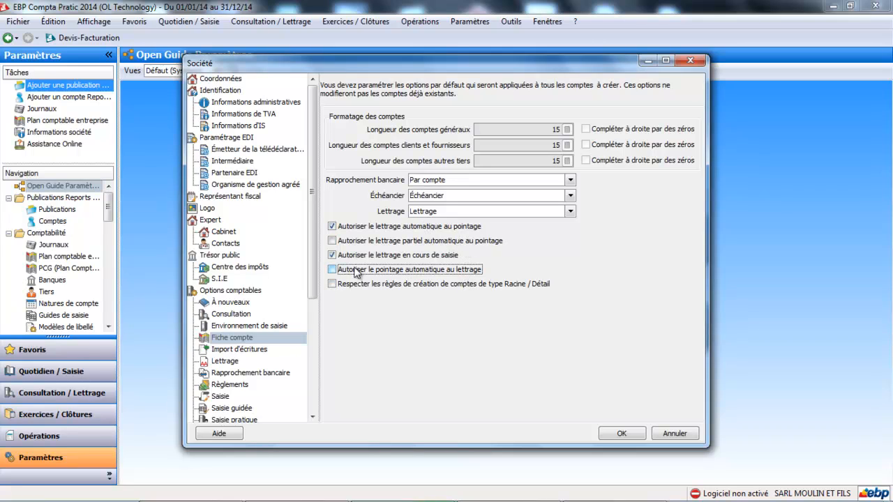
# Check the entry import options, then enable Enregistrement automatique for lettrage and set the Écart maximum to 1
pyautogui.click(256, 355)
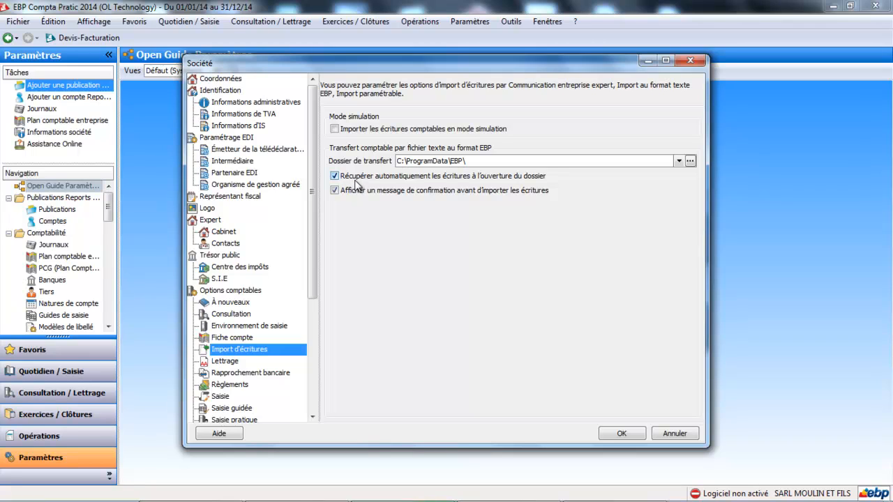
pyautogui.click(225, 361)
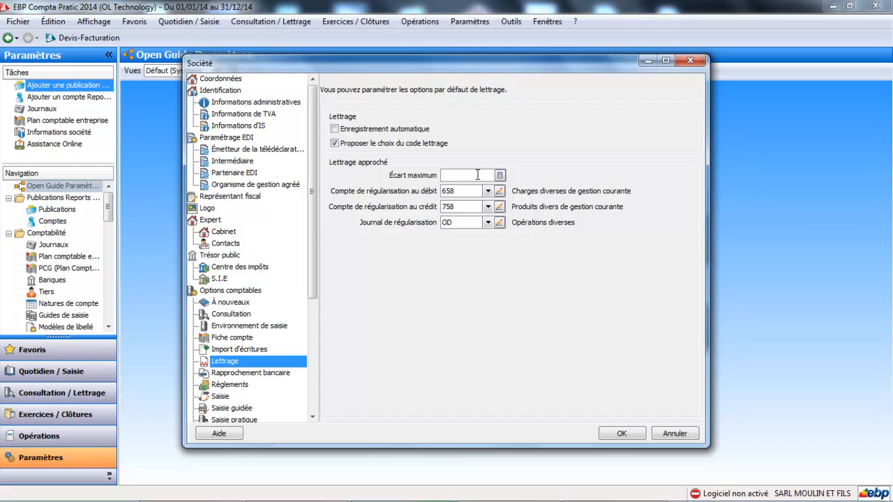
pyautogui.click(335, 130)
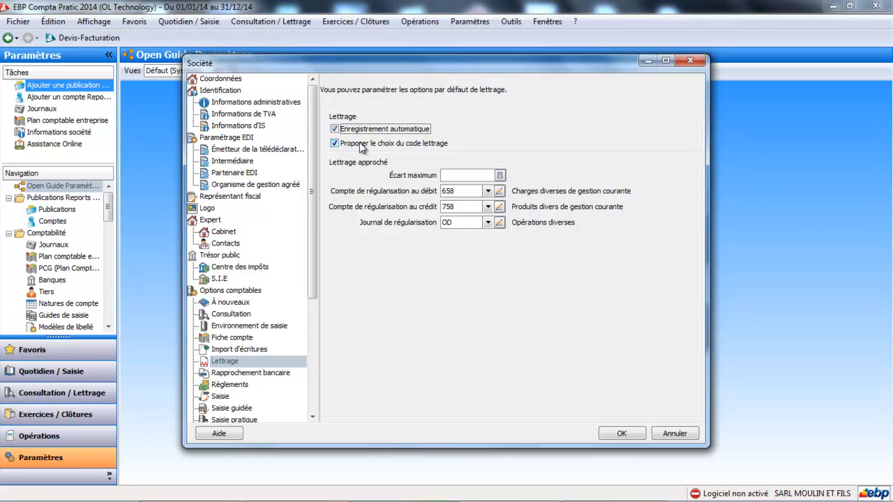
pyautogui.click(463, 175)
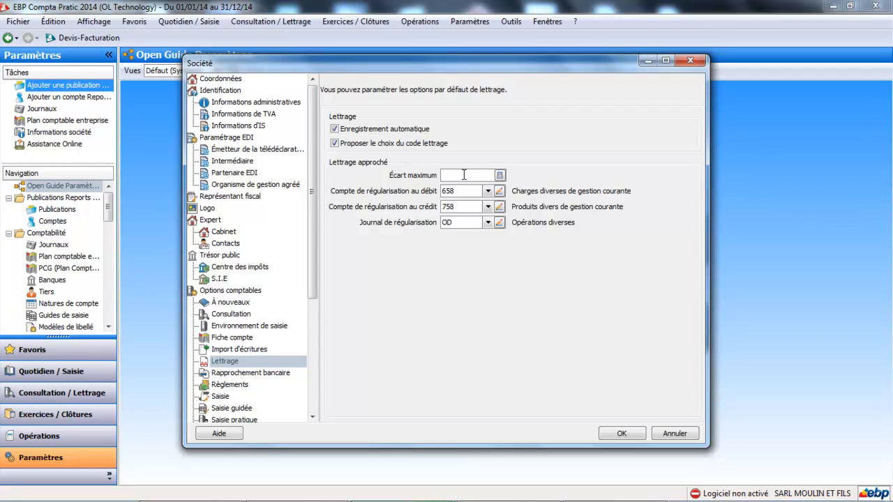
pyautogui.write('1')
pyautogui.press('Tab')
# Set bank reconciliations to ignore the opening balance lines
pyautogui.click(275, 375)
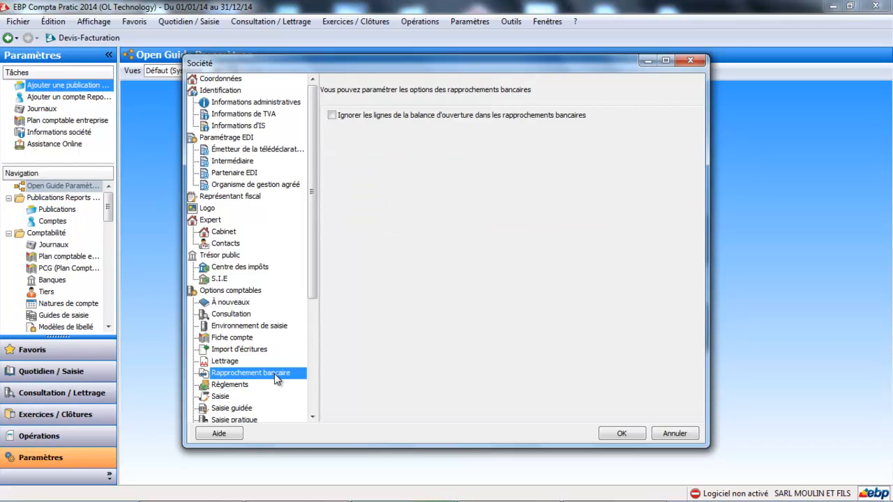
pyautogui.click(333, 116)
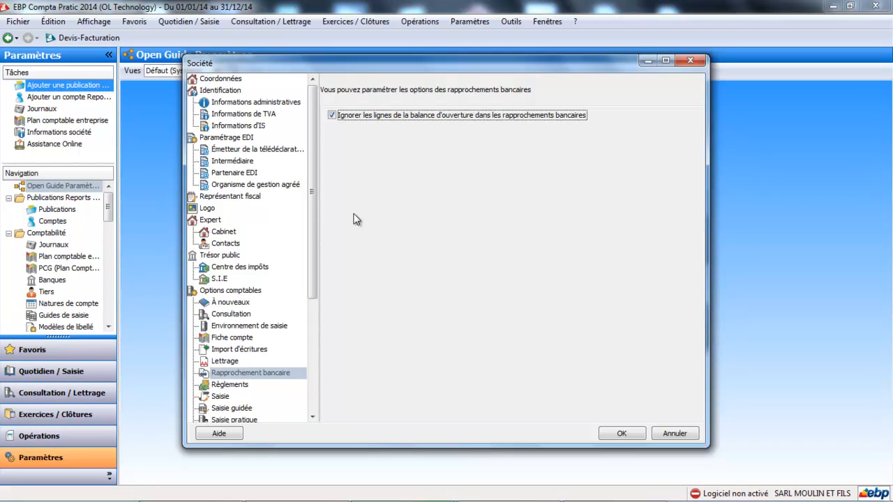
# Add a new bank from the Banque par défaut setting for payments, with code BP and name BANQUE POPULAIRE
pyautogui.click(237, 385)
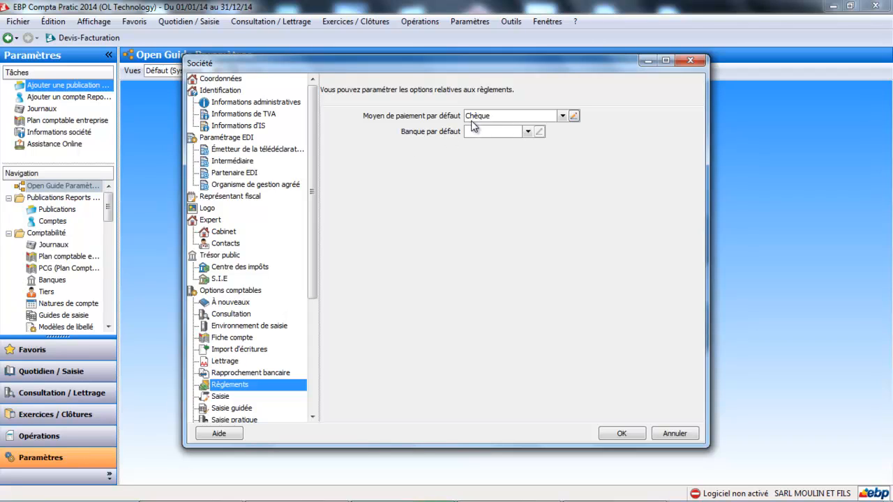
pyautogui.click(529, 132)
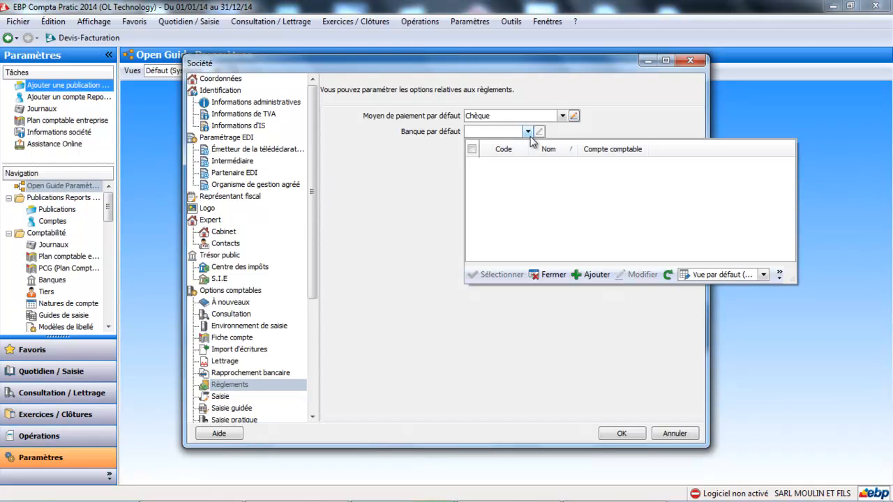
pyautogui.click(597, 276)
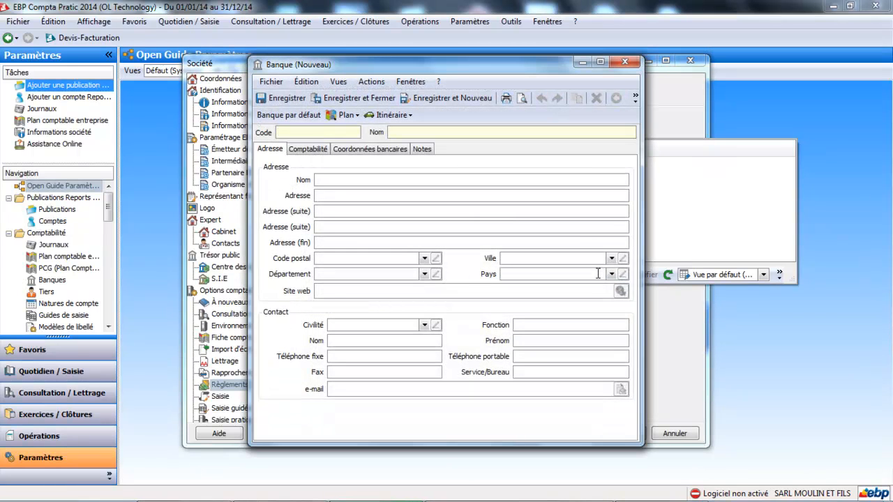
pyautogui.write('BP')
pyautogui.press('Tab')
pyautogui.write('BANQUE')
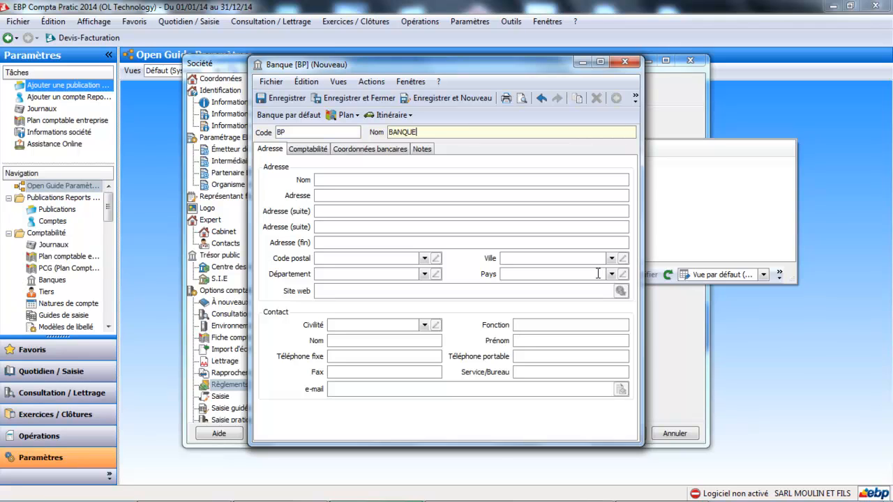
pyautogui.write(' POPULAIRE')
pyautogui.press('Tab')
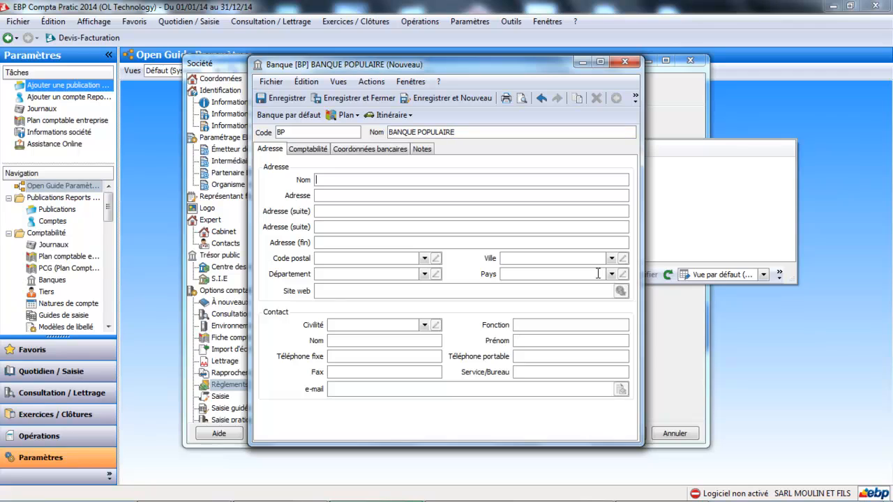
# Assign accounting account 512 (Banque) and journal code BP (Banque principale) to the new bank
pyautogui.click(296, 149)
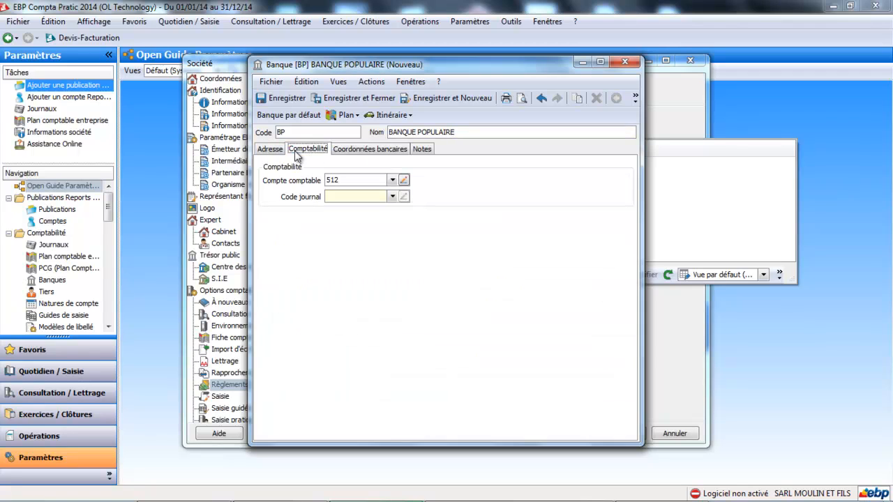
pyautogui.click(391, 180)
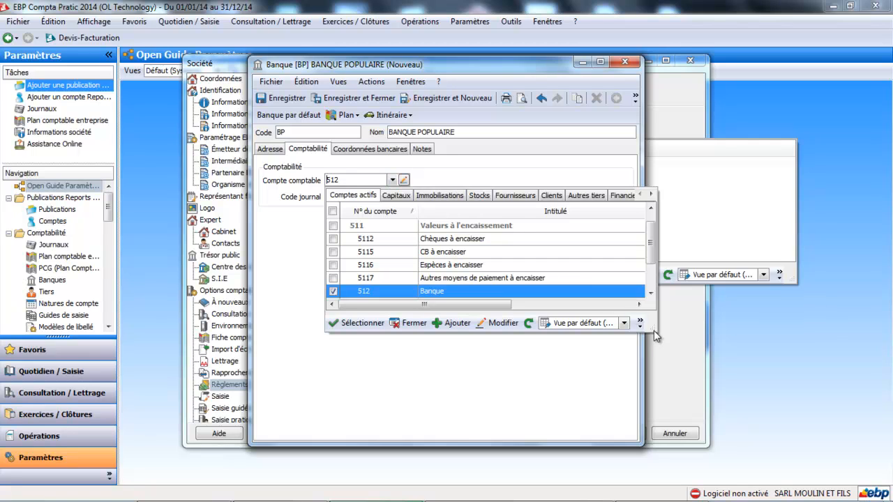
pyautogui.click(650, 294)
pyautogui.click(650, 294)
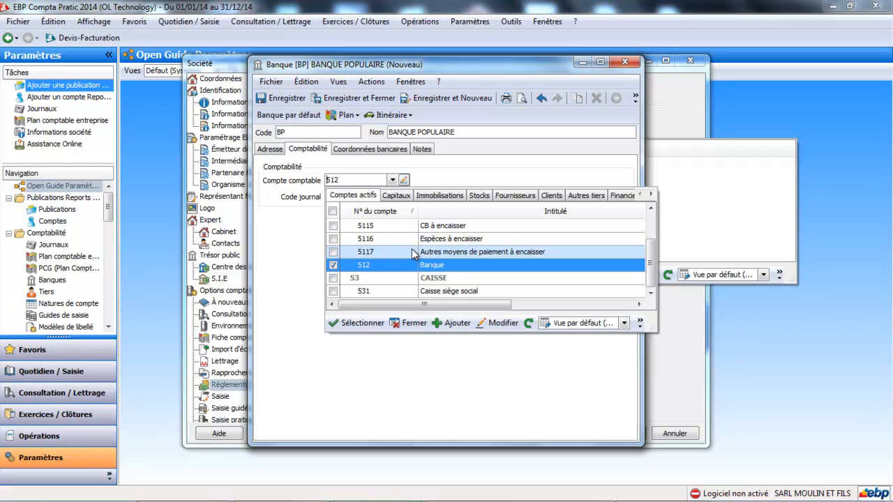
pyautogui.click(399, 272)
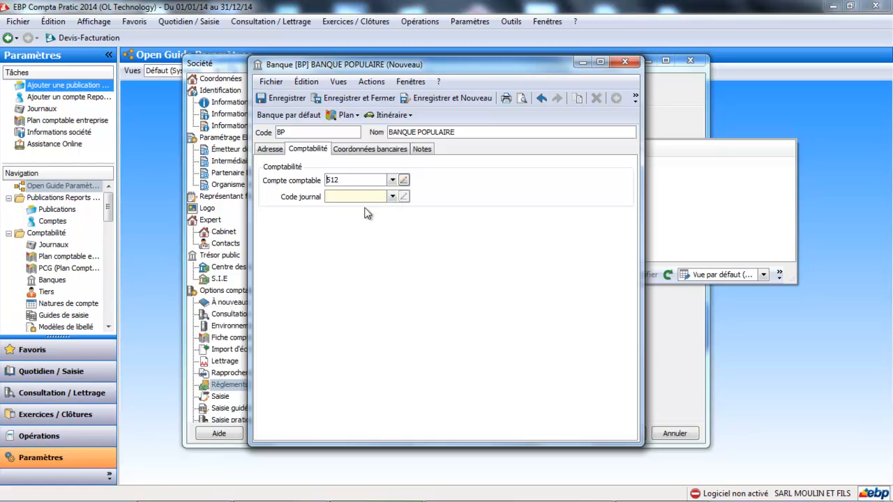
pyautogui.click(393, 198)
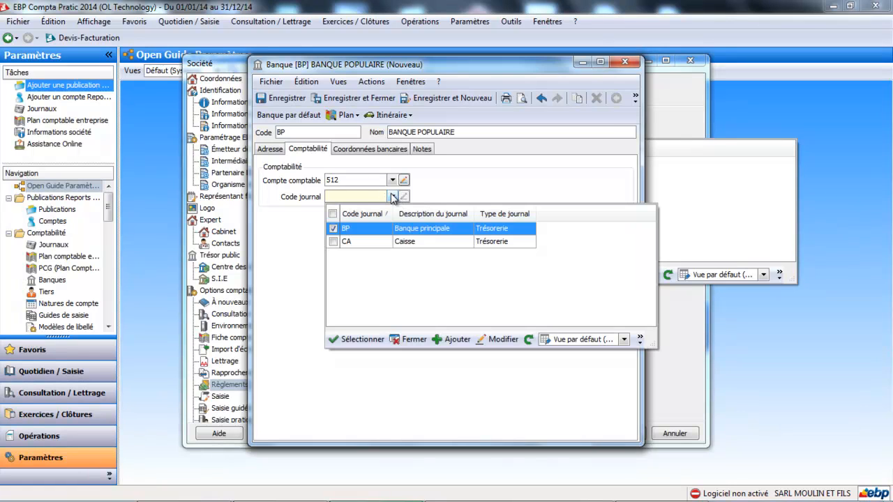
pyautogui.click(370, 236)
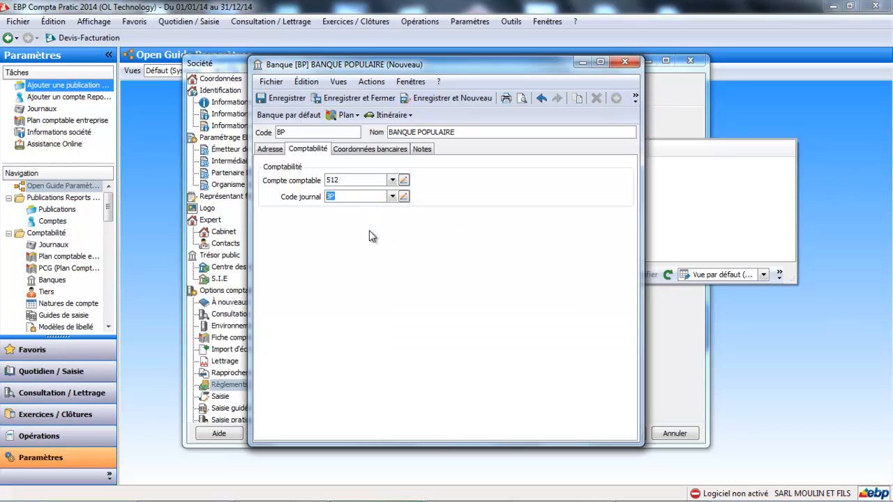
# Save the BANQUE POPULAIRE record and close it to return to the payment settings
pyautogui.click(293, 99)
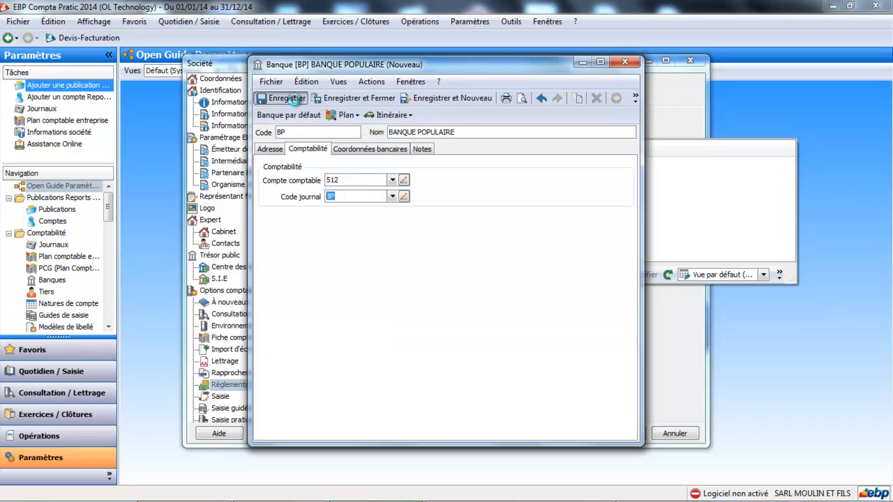
pyautogui.click(631, 63)
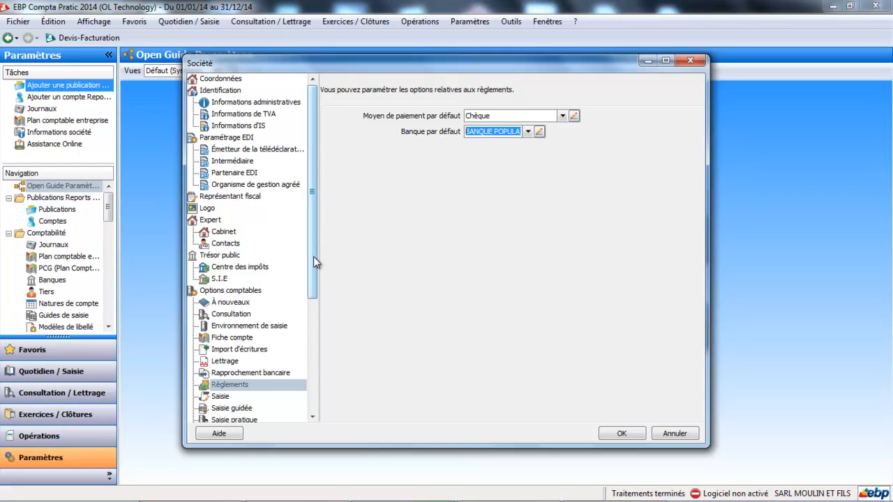
# Enable Alertes sur les montants and Alertes sur les comptes in the Saisie options
pyautogui.moveTo(313, 261); pyautogui.dragTo(314, 290)
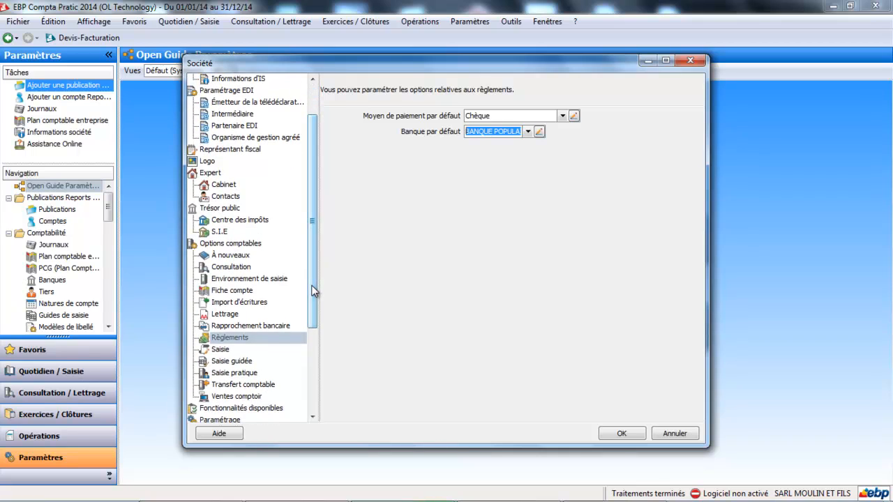
pyautogui.click(232, 349)
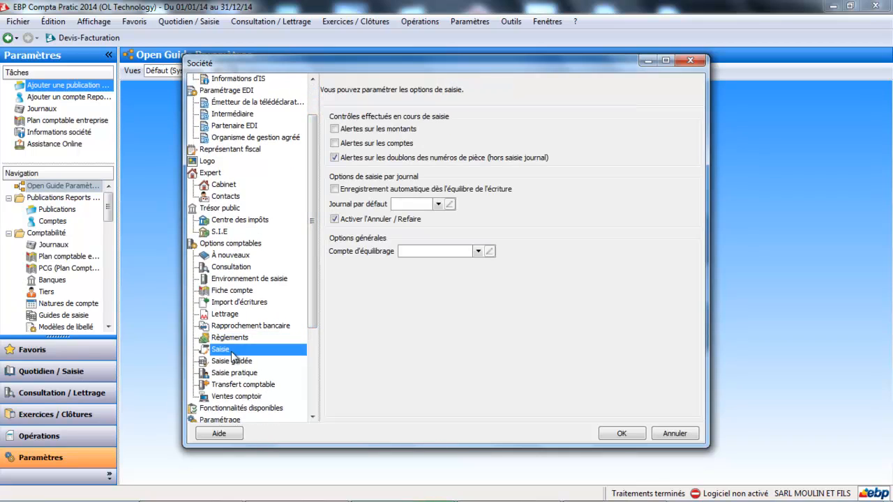
pyautogui.click(337, 135)
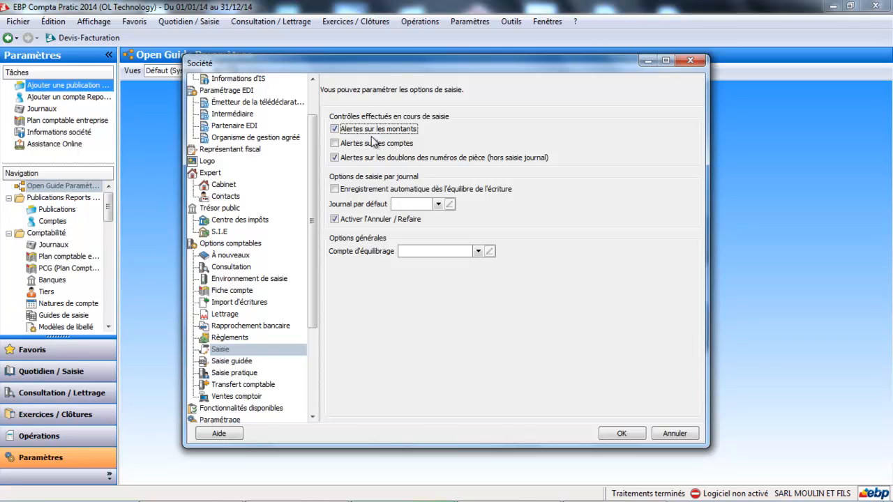
pyautogui.click(361, 148)
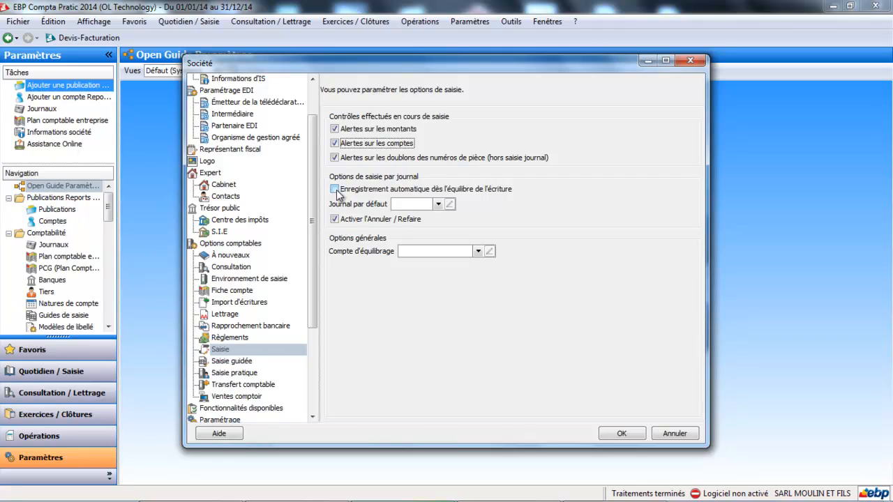
# Set the Journal par défaut to AC (Achats) and the Compte d'équilibrage to 471 in the Saisie options
pyautogui.click(335, 189)
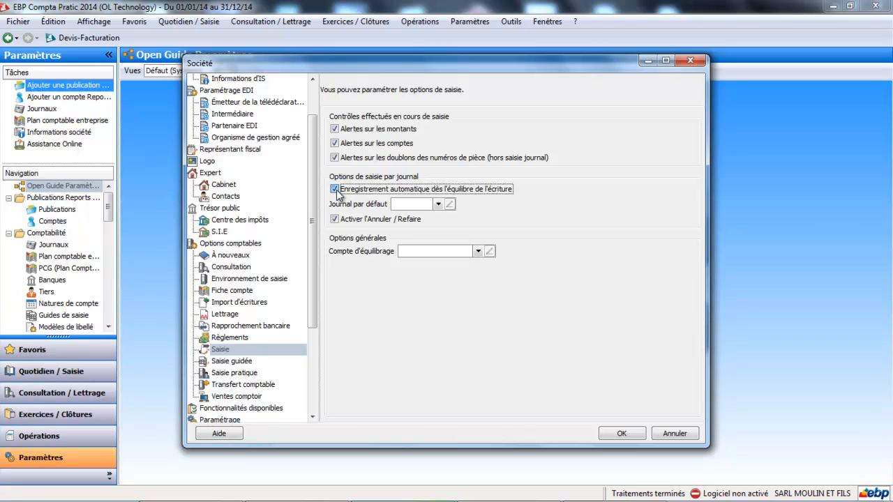
pyautogui.click(335, 189)
pyautogui.click(438, 204)
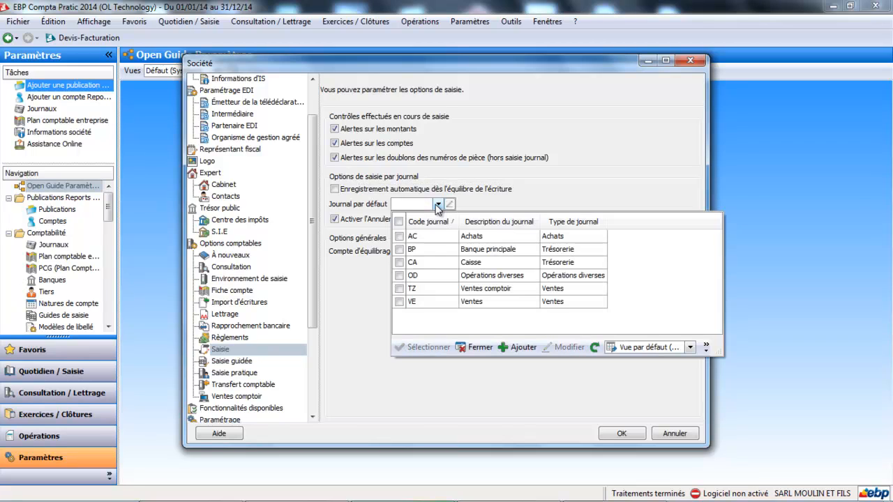
pyautogui.doubleClick(400, 237)
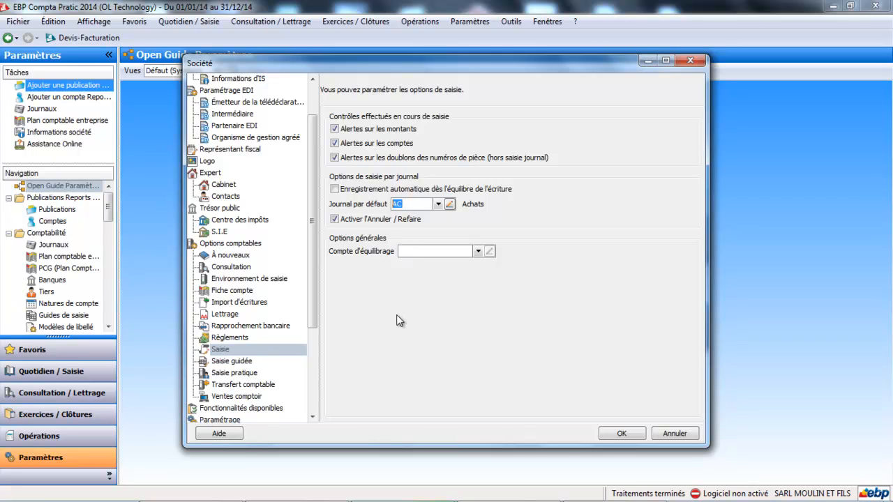
pyautogui.click(462, 252)
pyautogui.write('471')
pyautogui.doubleClick(462, 296)
# Set the Saisie guidée Compte de remplacement to 471 and enable use of the balancing account from the Saisie options
pyautogui.click(229, 357)
pyautogui.click(230, 363)
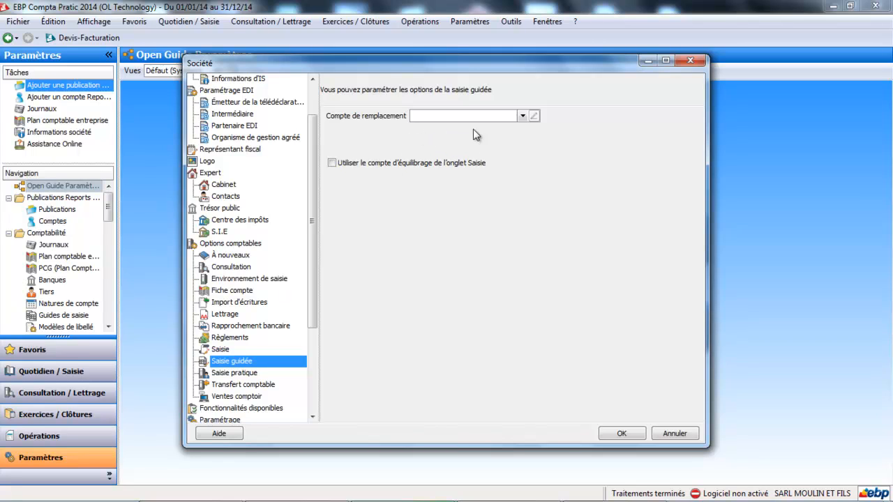
pyautogui.click(522, 116)
pyautogui.click(472, 173)
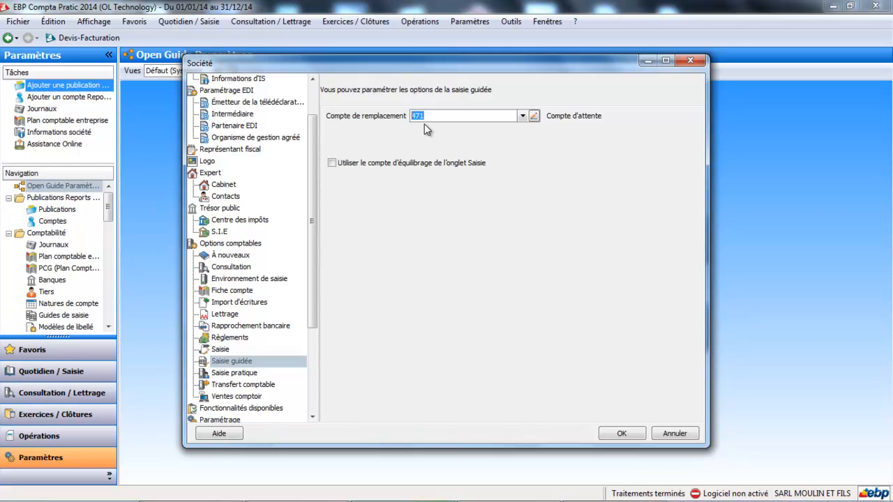
pyautogui.click(333, 165)
# Check the Saisie pratique journals and accounts, then set the Transfert comptable status of transferred entries to Simulé
pyautogui.click(245, 375)
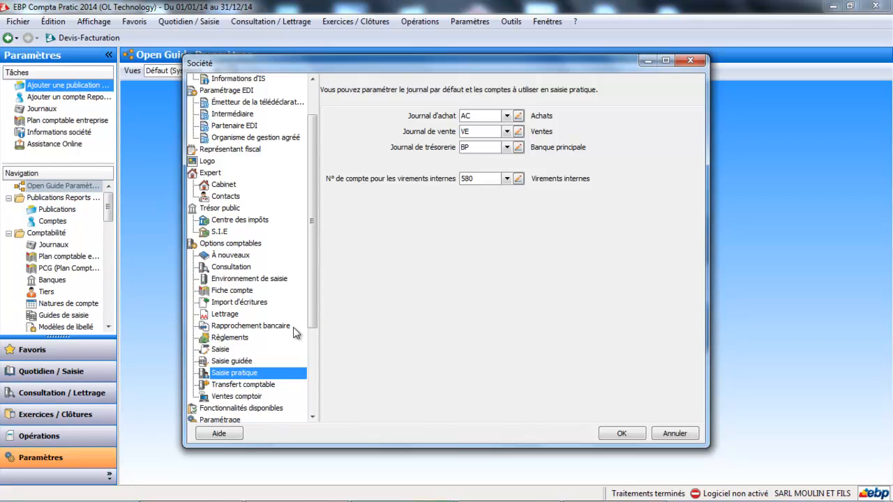
pyautogui.click(262, 388)
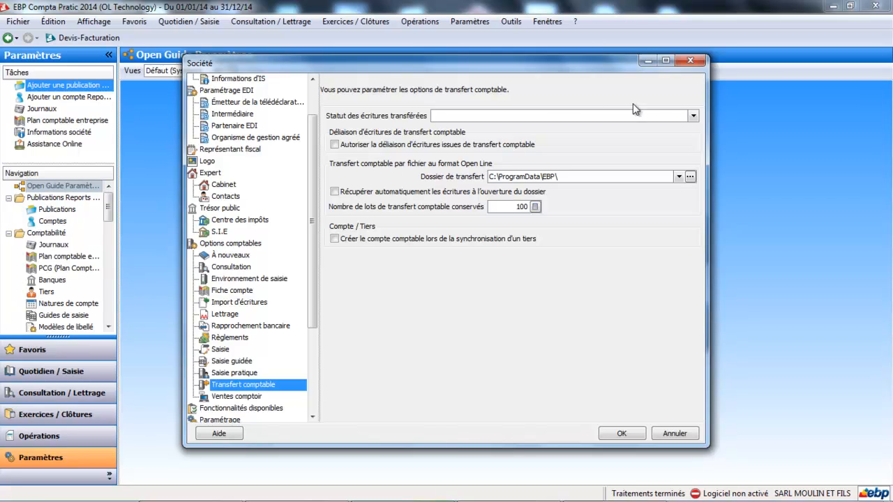
pyautogui.click(694, 116)
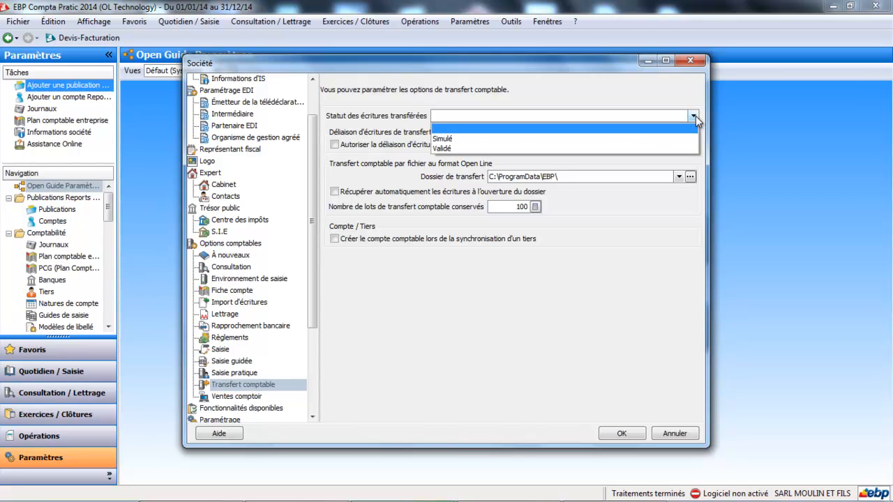
pyautogui.press('Escape')
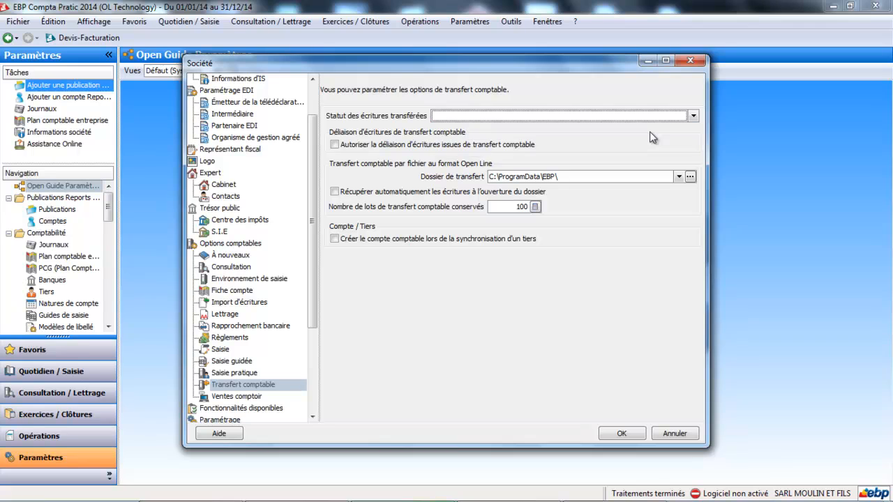
pyautogui.click(694, 115)
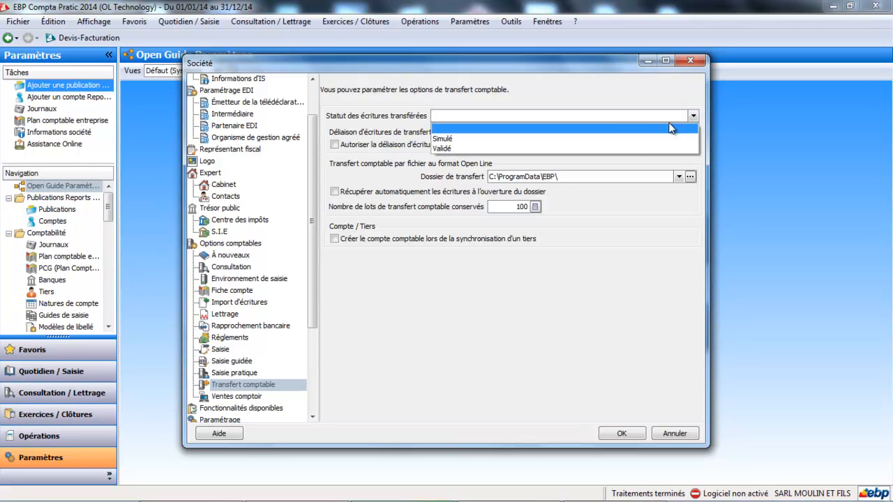
pyautogui.click(627, 139)
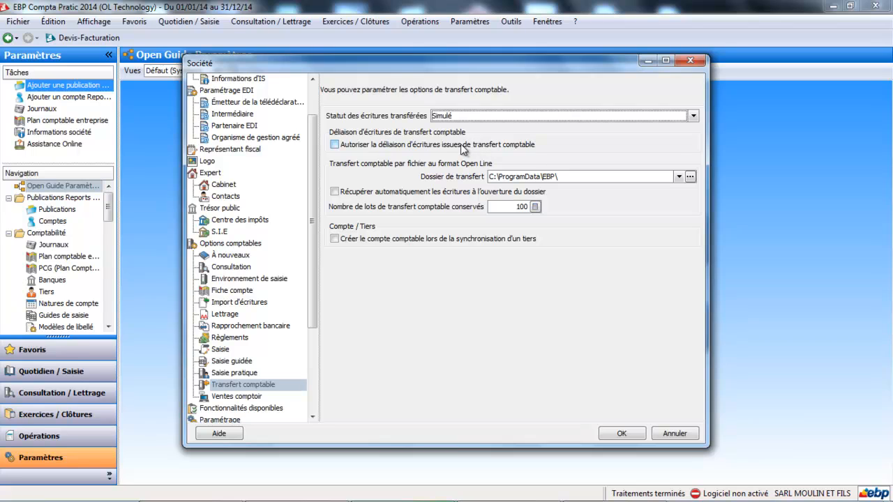
# Allow unlinking transferred entries, automatic retrieval of entries when the folder opens, and account creation when a third party is synchronised
pyautogui.click(335, 145)
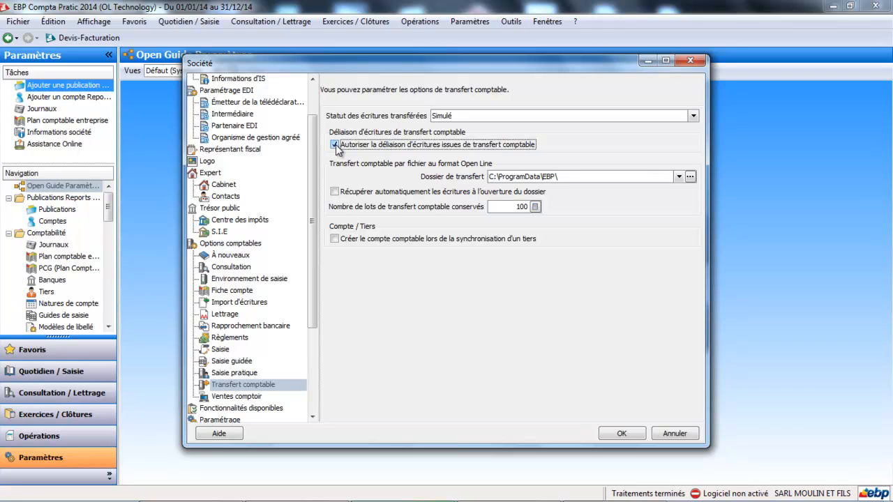
pyautogui.click(335, 192)
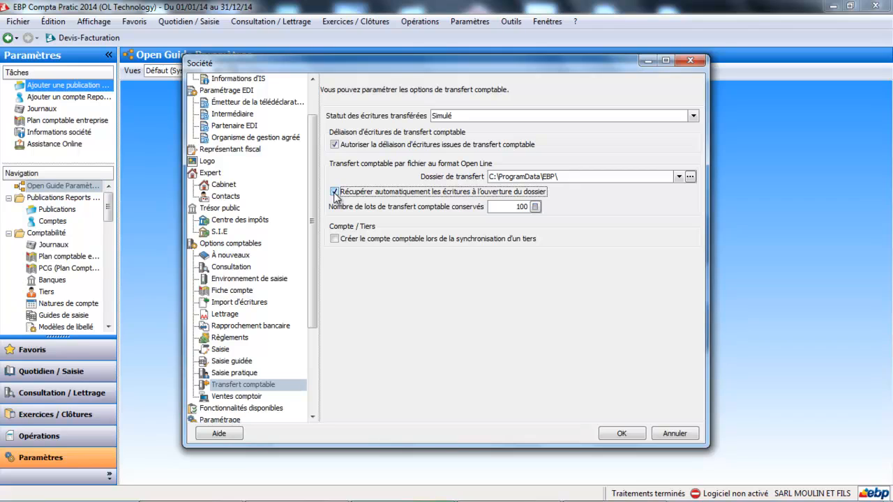
pyautogui.click(335, 239)
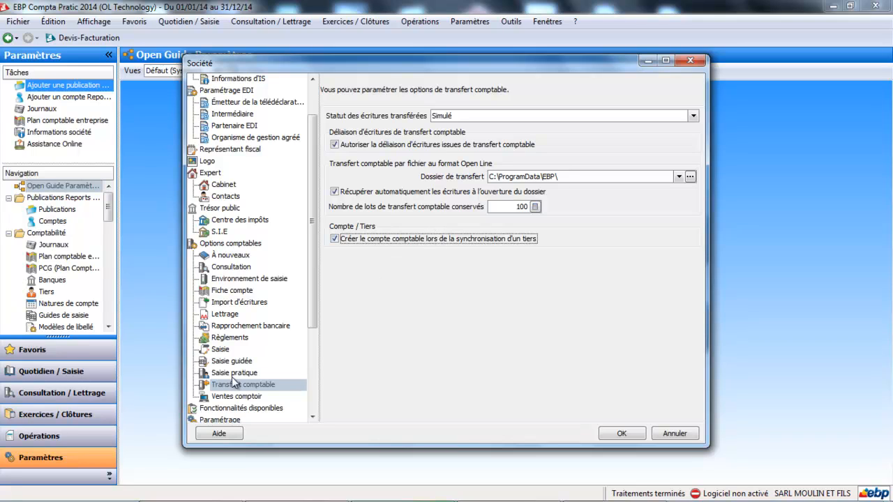
# Check the Ventes comptoir options, then disable the Saisies pratiques : ventes comptoir feature and enable it again
pyautogui.click(237, 397)
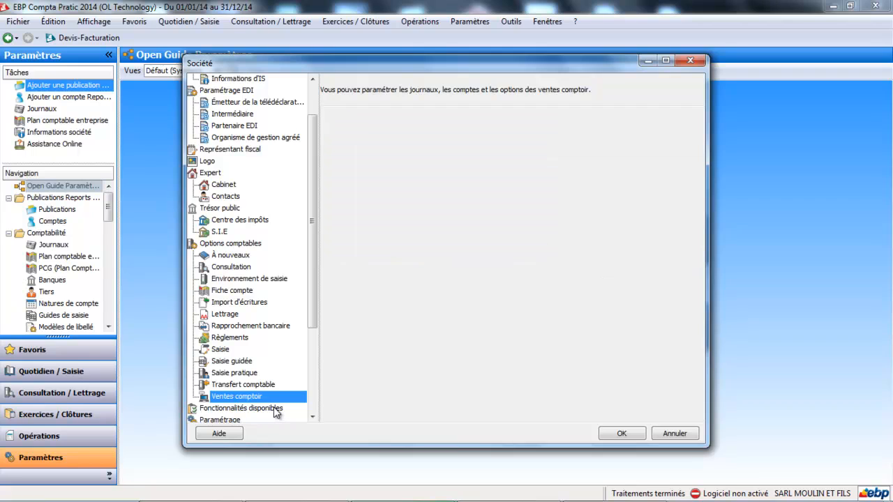
pyautogui.click(251, 408)
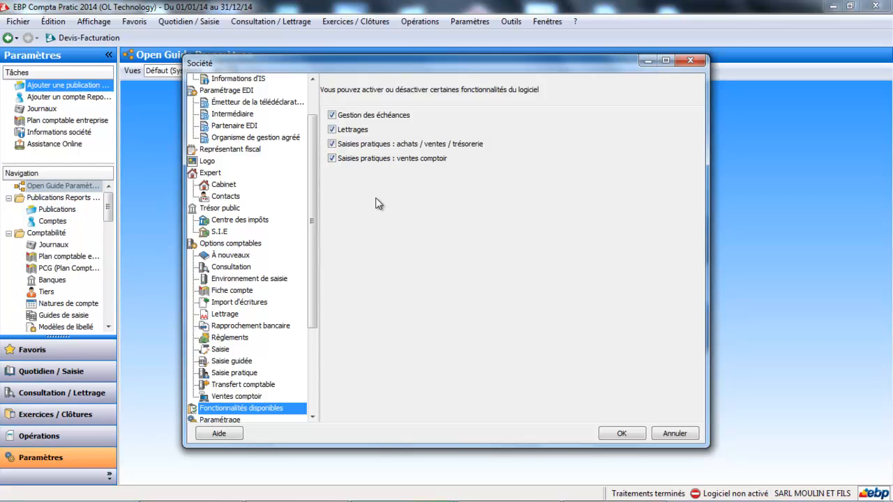
pyautogui.click(334, 161)
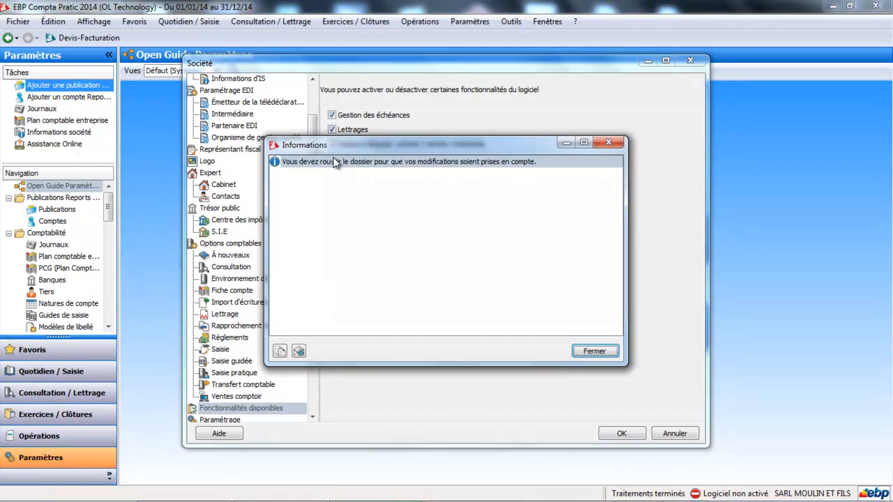
pyautogui.click(594, 351)
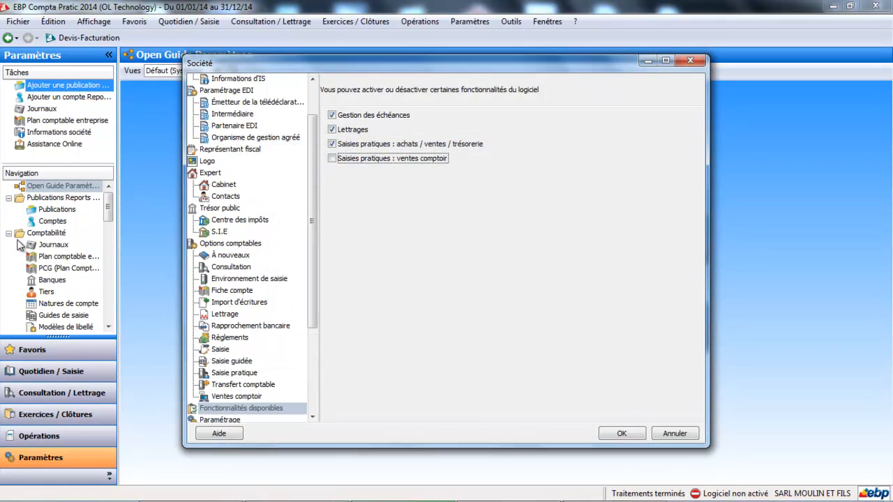
pyautogui.click(333, 160)
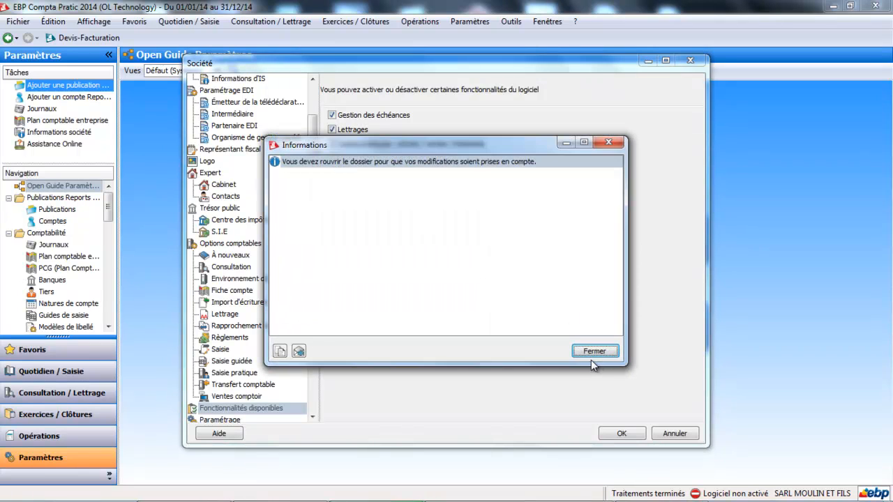
pyautogui.click(592, 351)
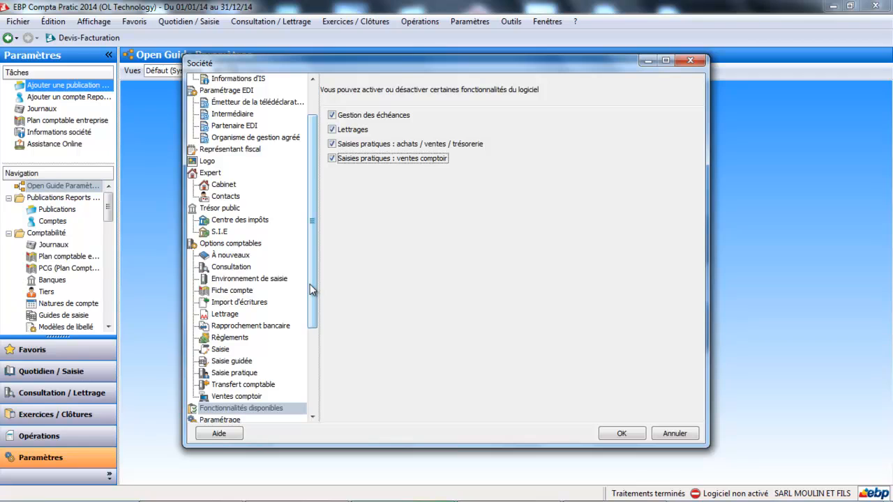
# Examine the next record numbers in Numérotation for third parties, counter sales and practical entries
pyautogui.moveTo(311, 293); pyautogui.dragTo(309, 376)
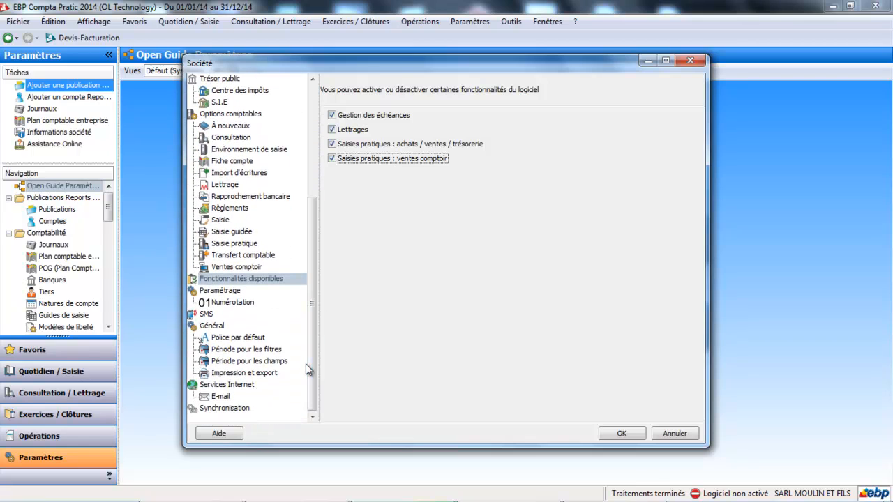
pyautogui.click(232, 304)
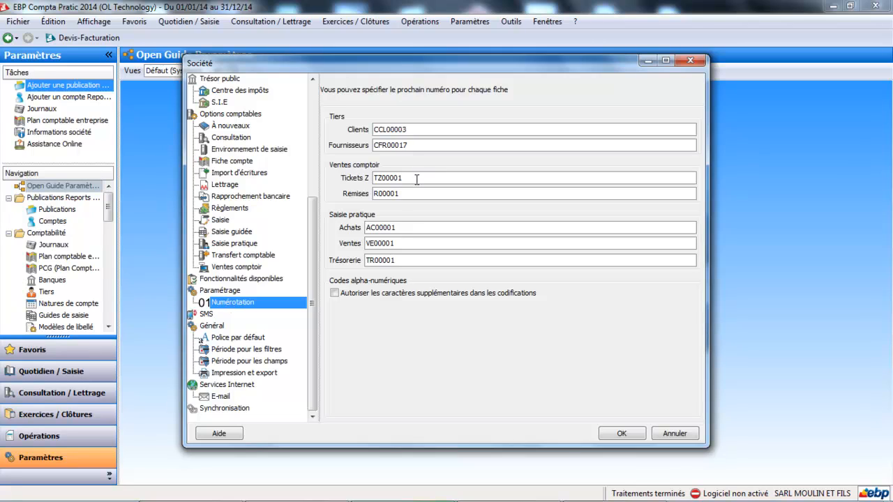
pyautogui.doubleClick(403, 245)
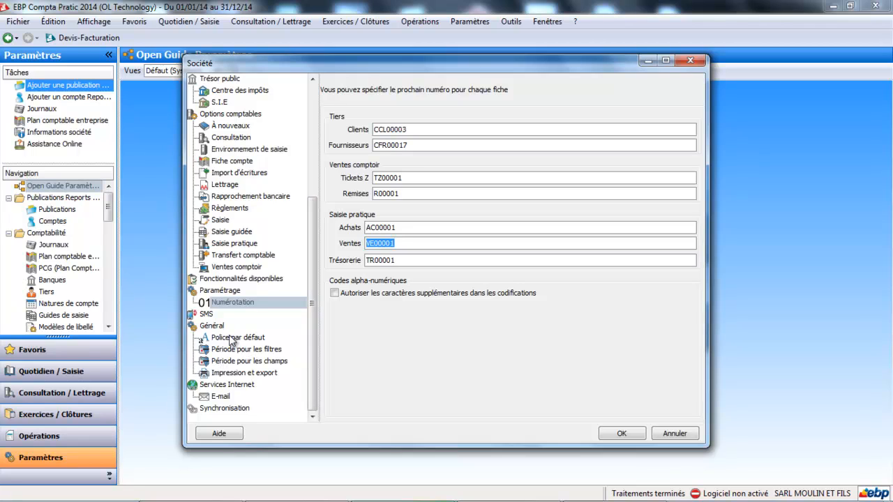
# Check the linked folders under Synchronisation, then validate the company settings and continue through the confirmation
pyautogui.click(233, 410)
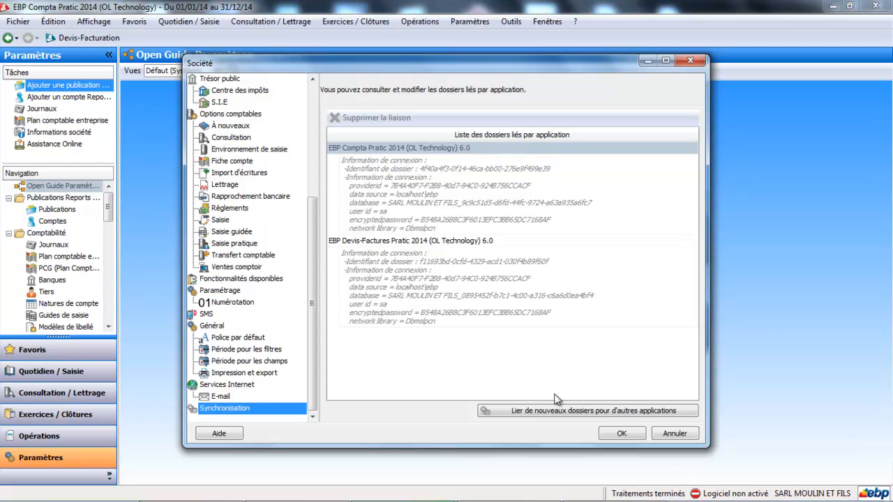
pyautogui.click(613, 436)
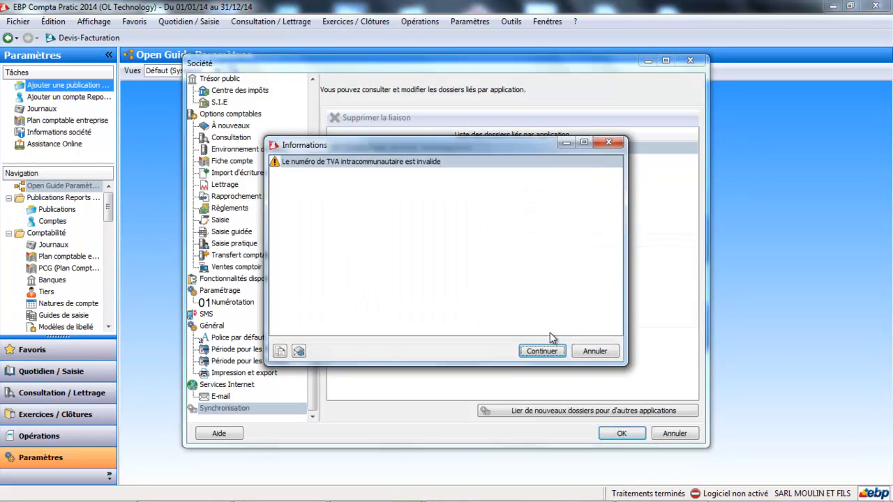
pyautogui.click(546, 352)
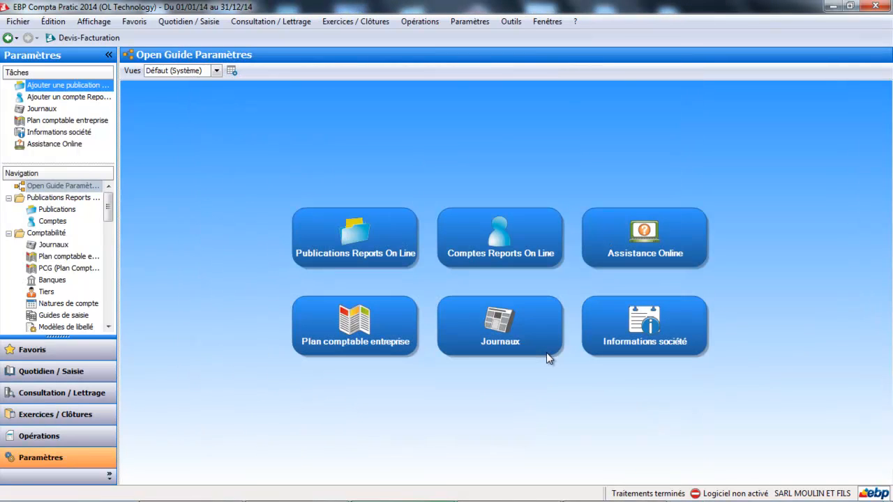